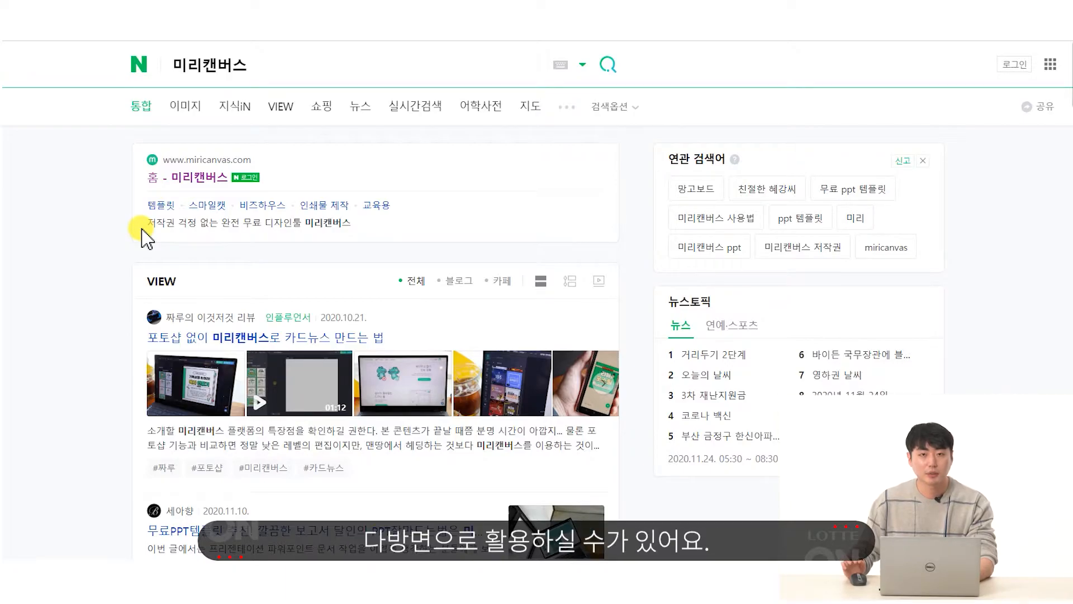
- Open the Miricanvas site from the search results and create a new web poster document in the horizontal format (가로형)
left_click(205, 182)
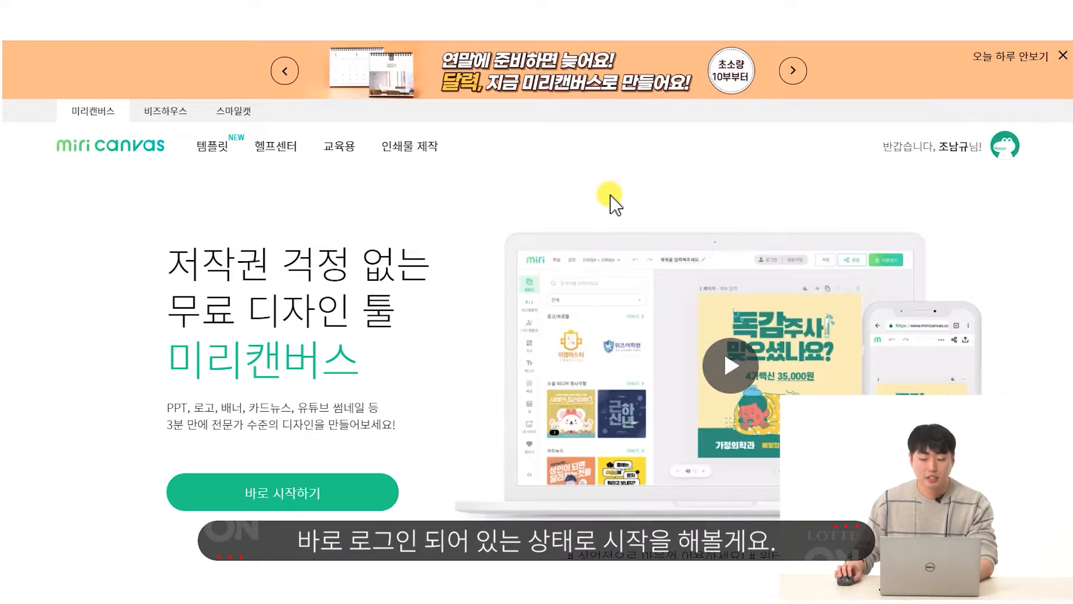
left_click(928, 146)
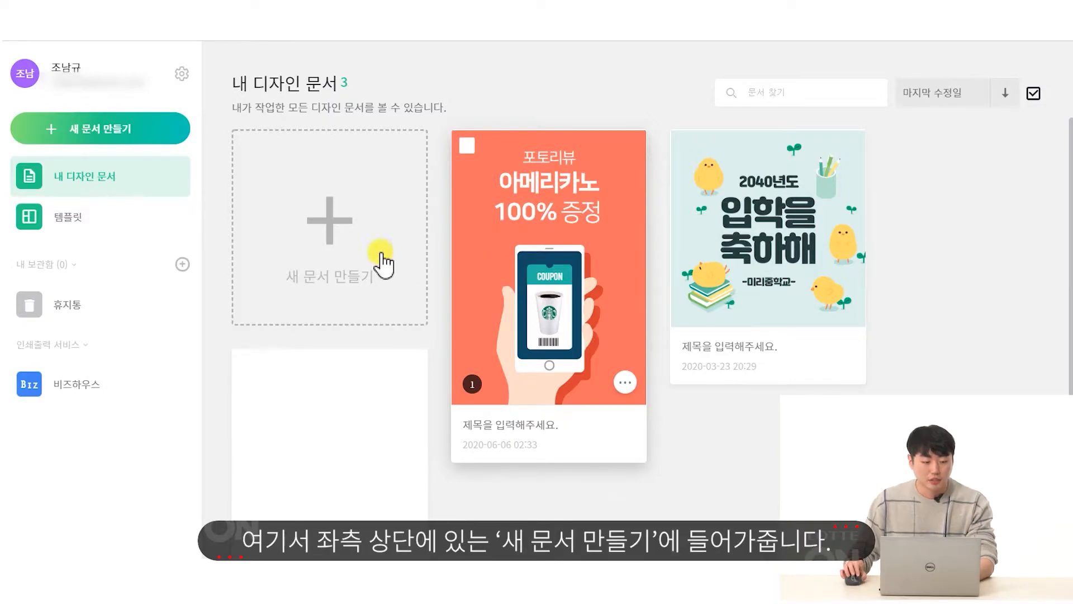
left_click(121, 133)
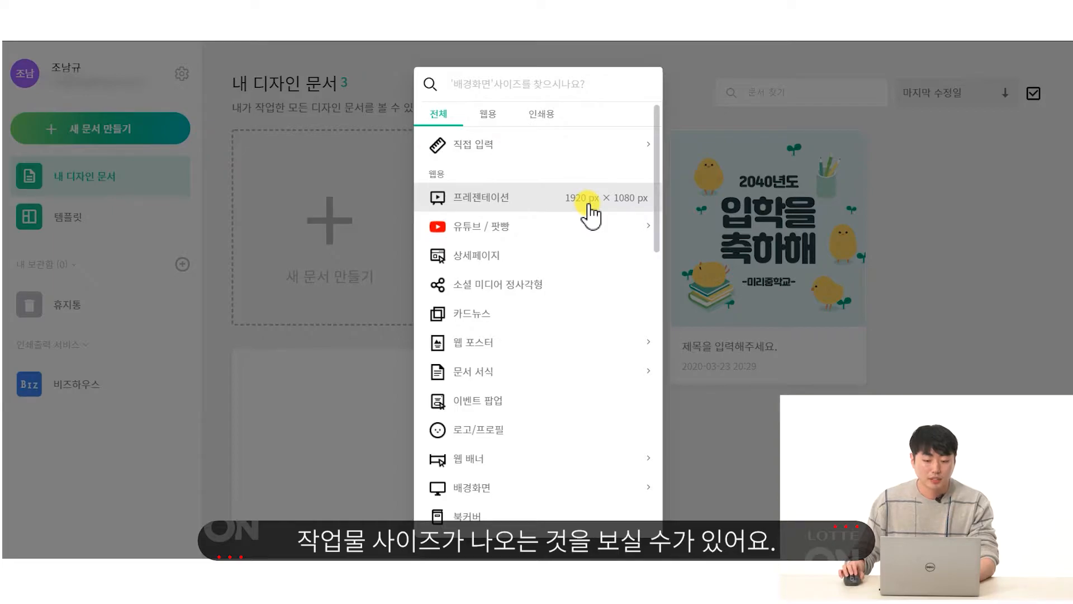
left_click(581, 342)
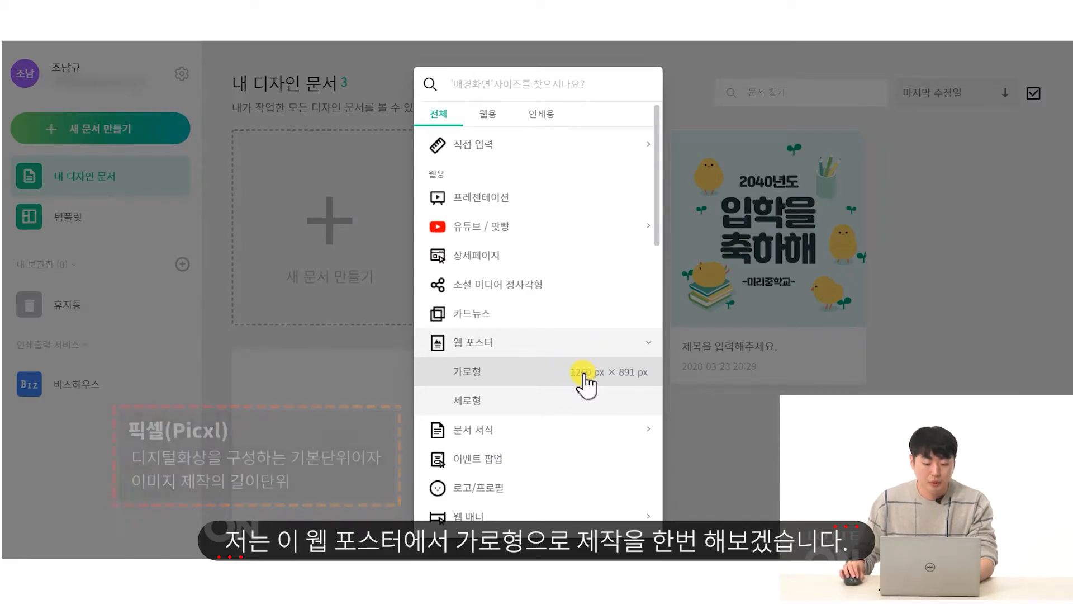
left_click(575, 320)
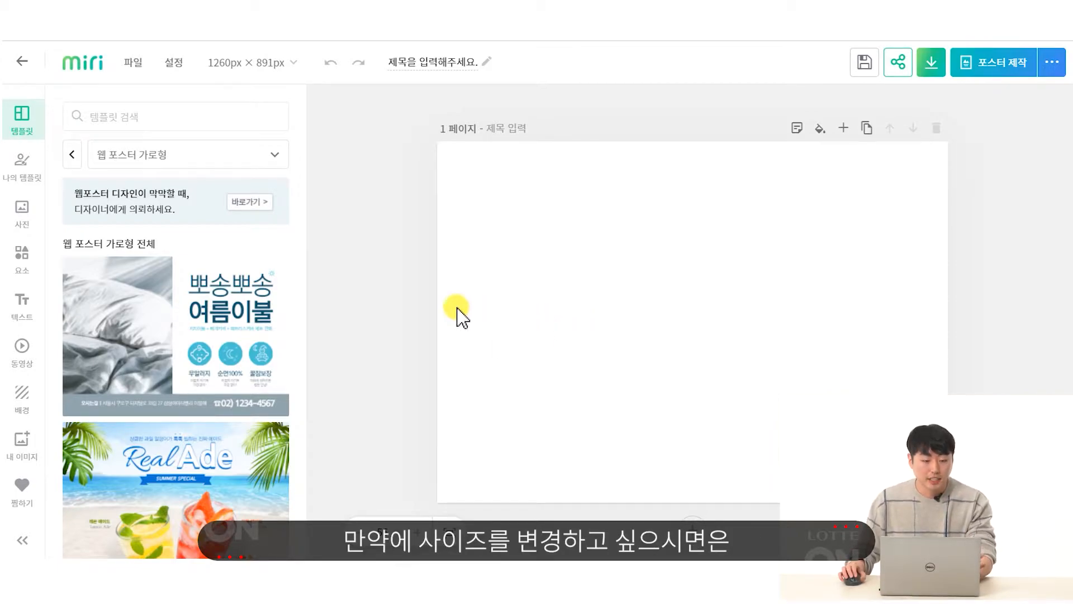
- Resize the poster canvas to a custom size of 891 px wide by 1260 px high
left_click(255, 70)
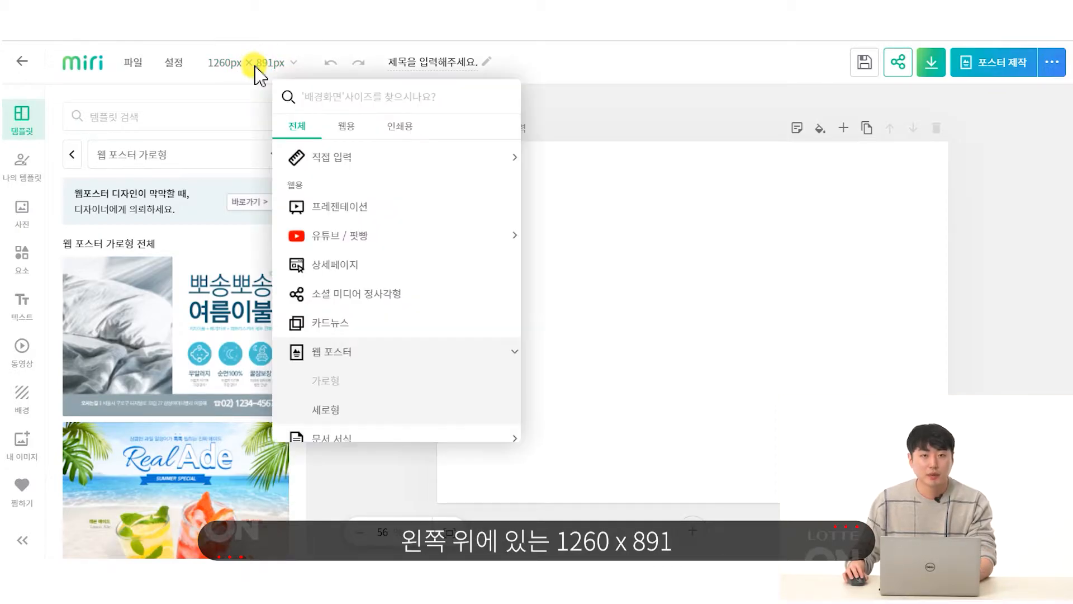
left_click(351, 168)
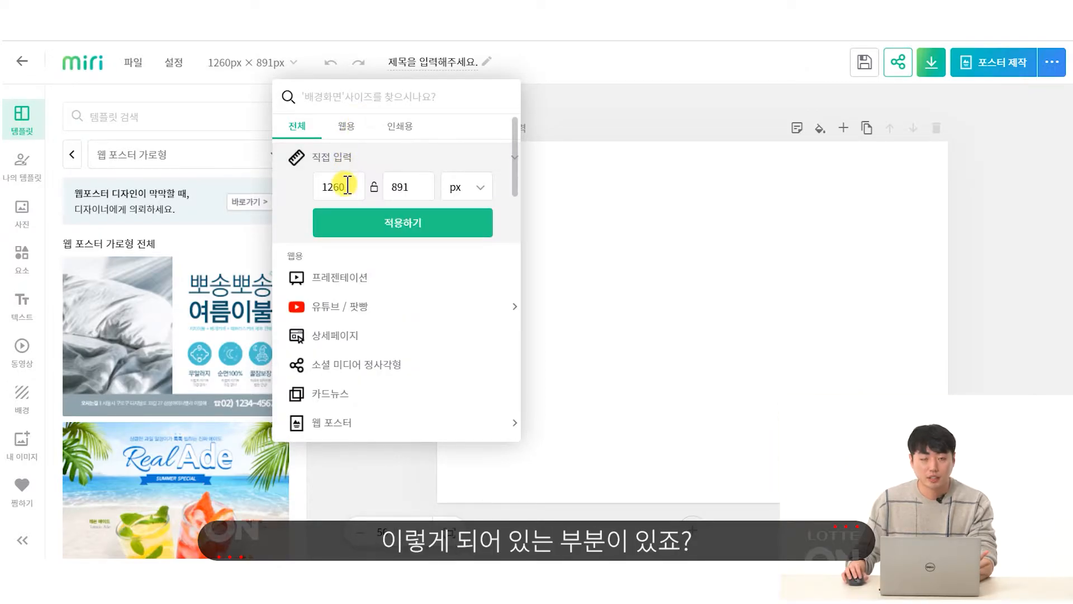
double_click(353, 187)
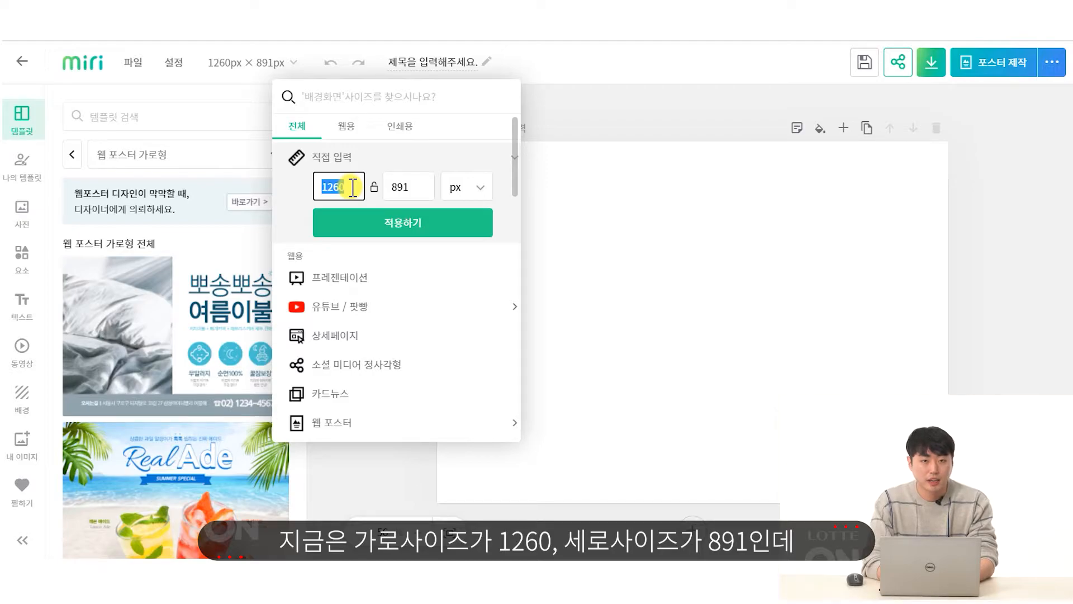
type("891")
key("Tab")
type("126")
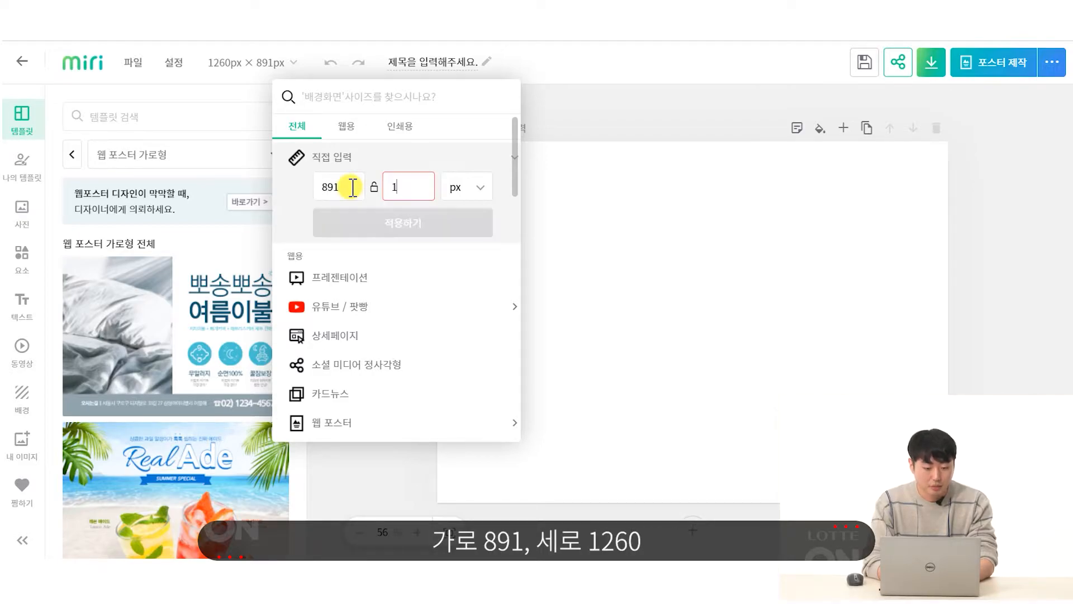
type("0")
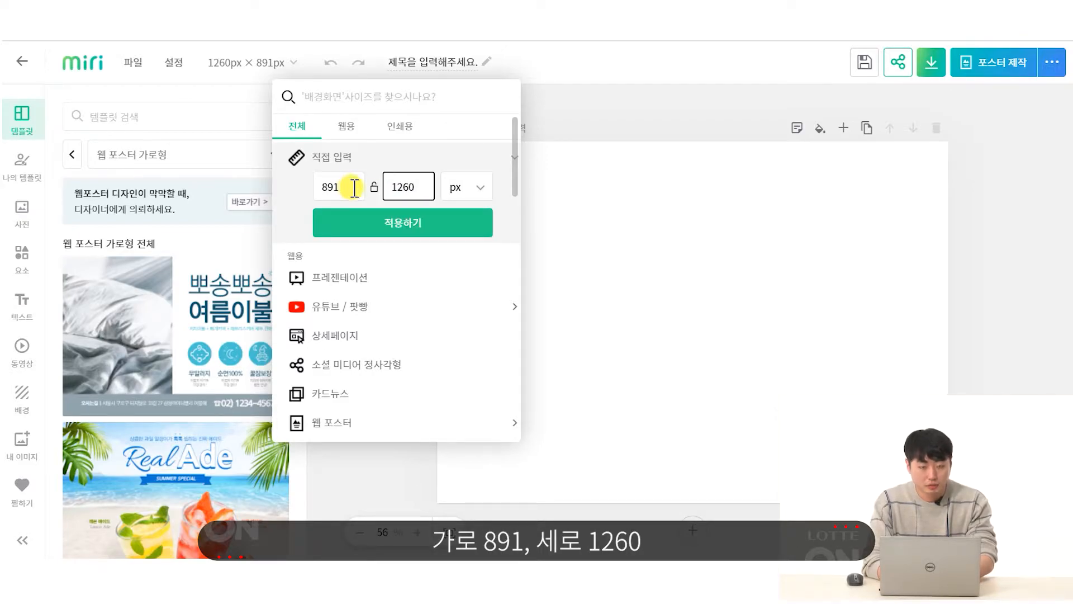
left_click(386, 223)
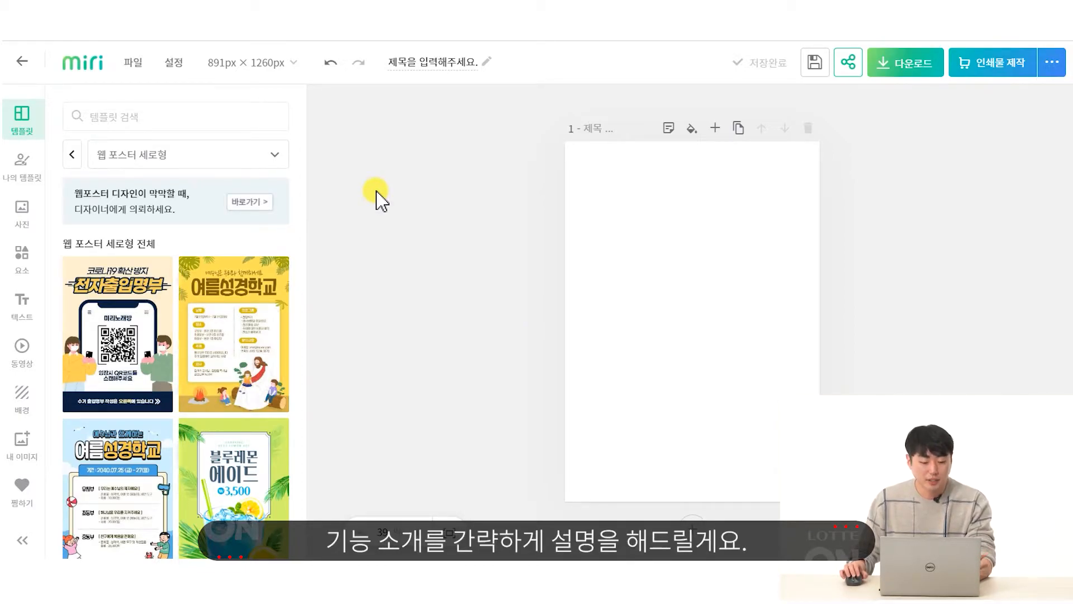
- Look through the photo library and the illustration and shape collections among the design elements
left_click(32, 226)
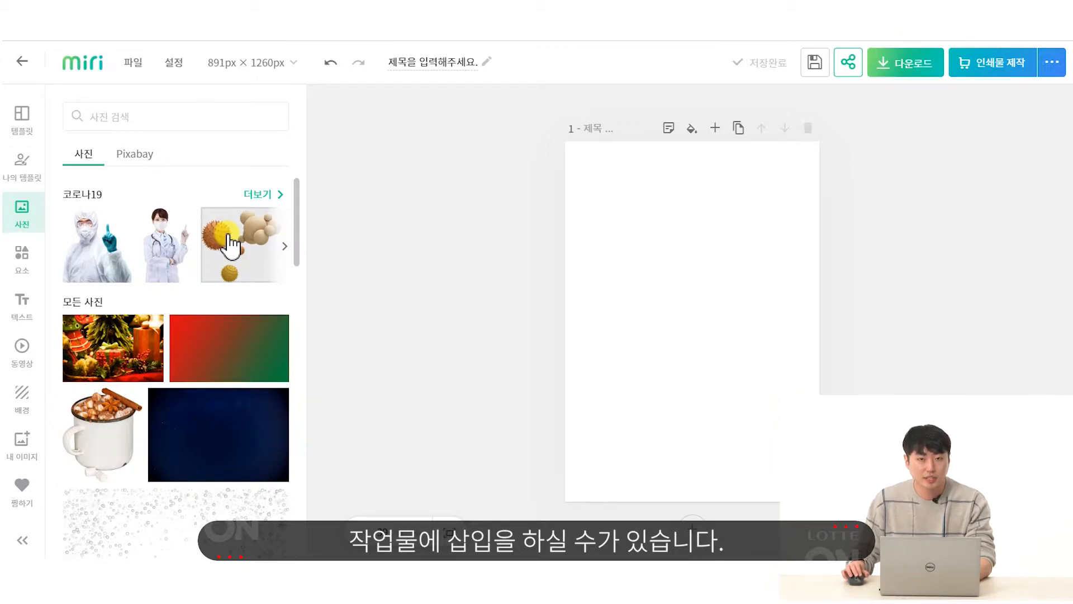
left_click(25, 261)
scroll(207, 263, "up", 4)
scroll(207, 267, "up", 2)
scroll(210, 263, "down", 1)
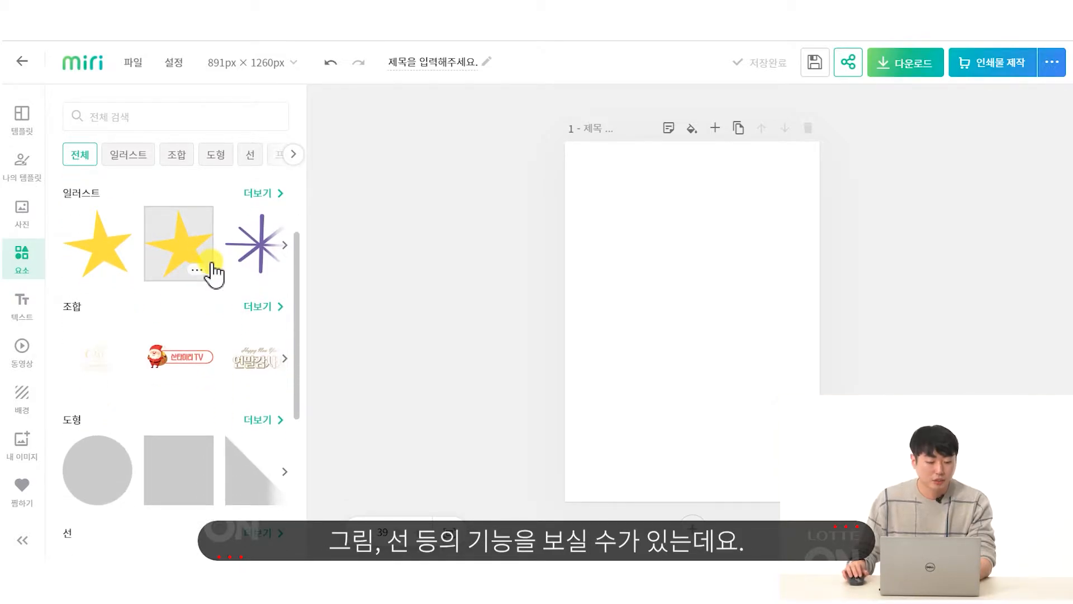
scroll(214, 274, "up", 2)
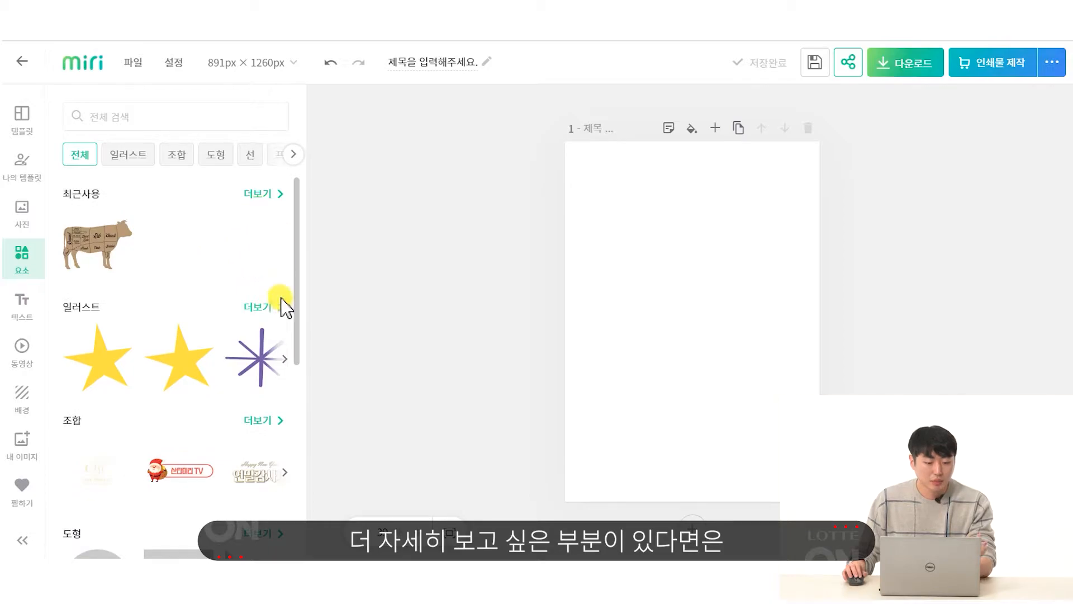
left_click(257, 307)
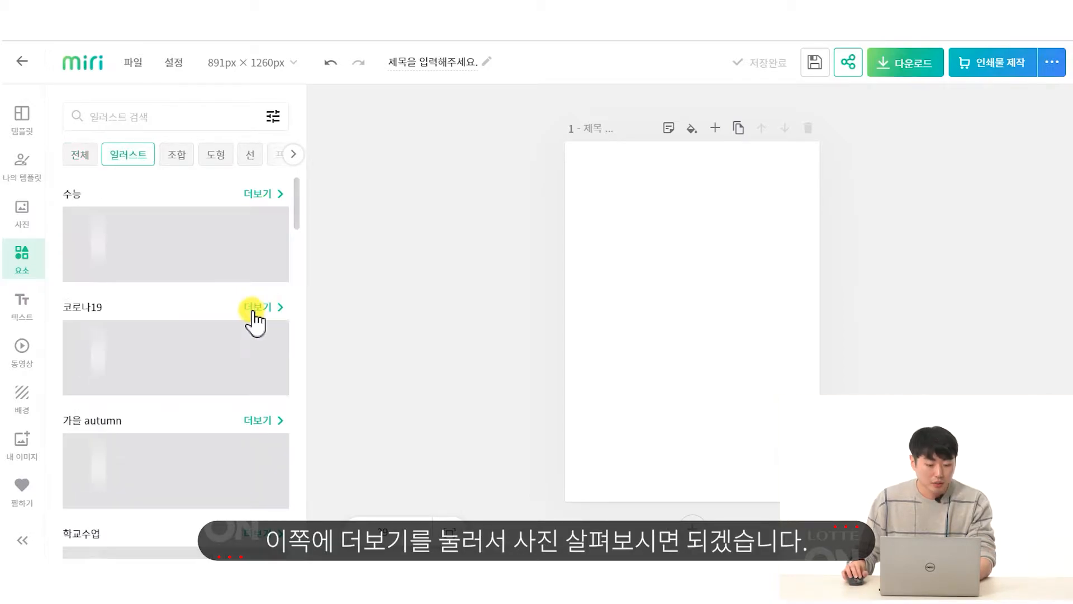
scroll(168, 312, "down", 4)
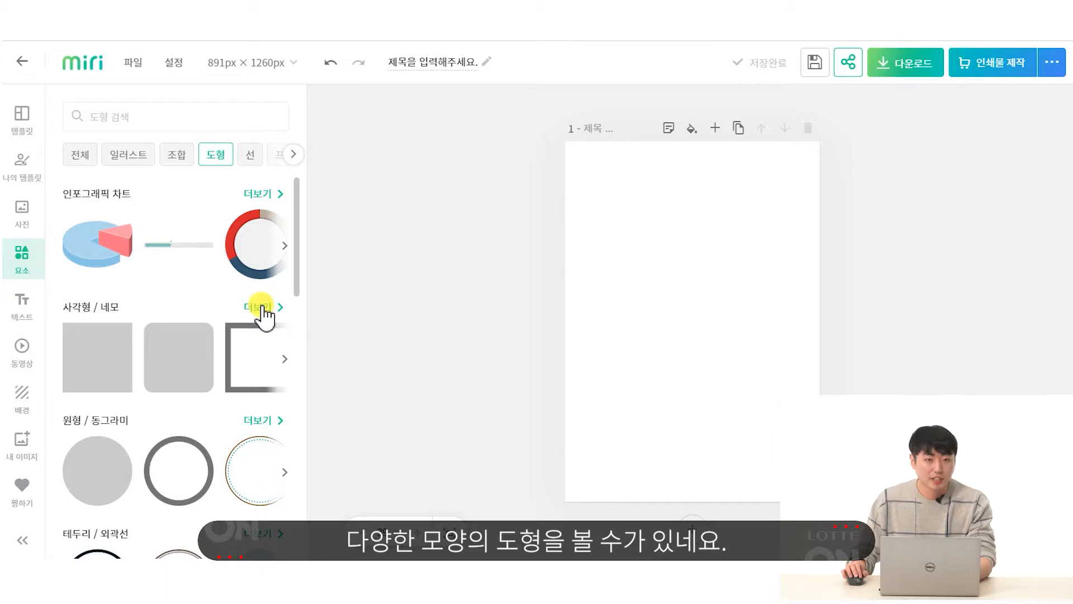
left_click(177, 119)
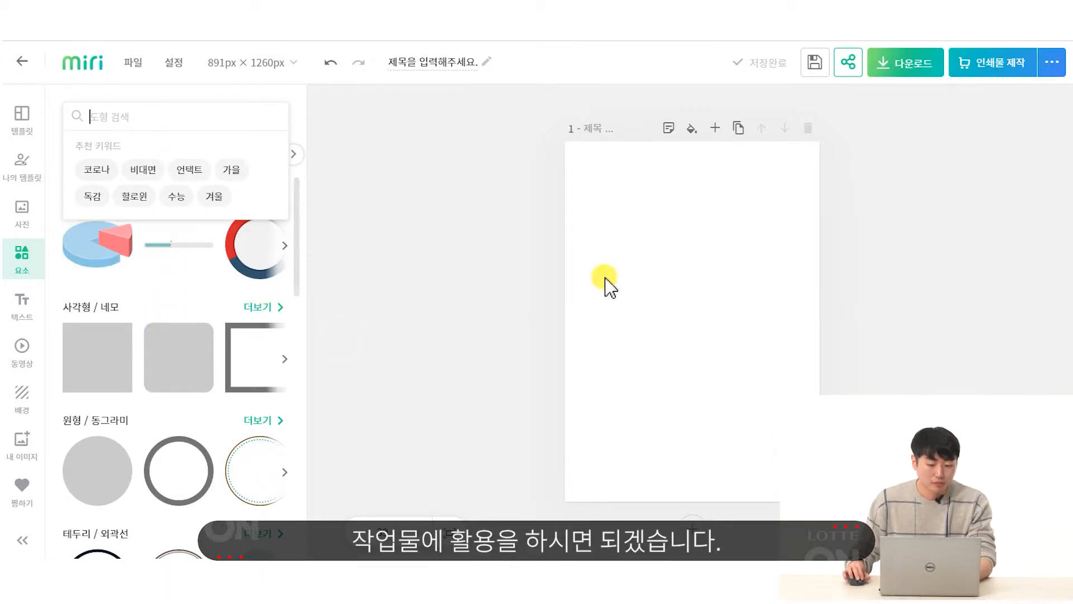
left_click(632, 281)
left_click(458, 275)
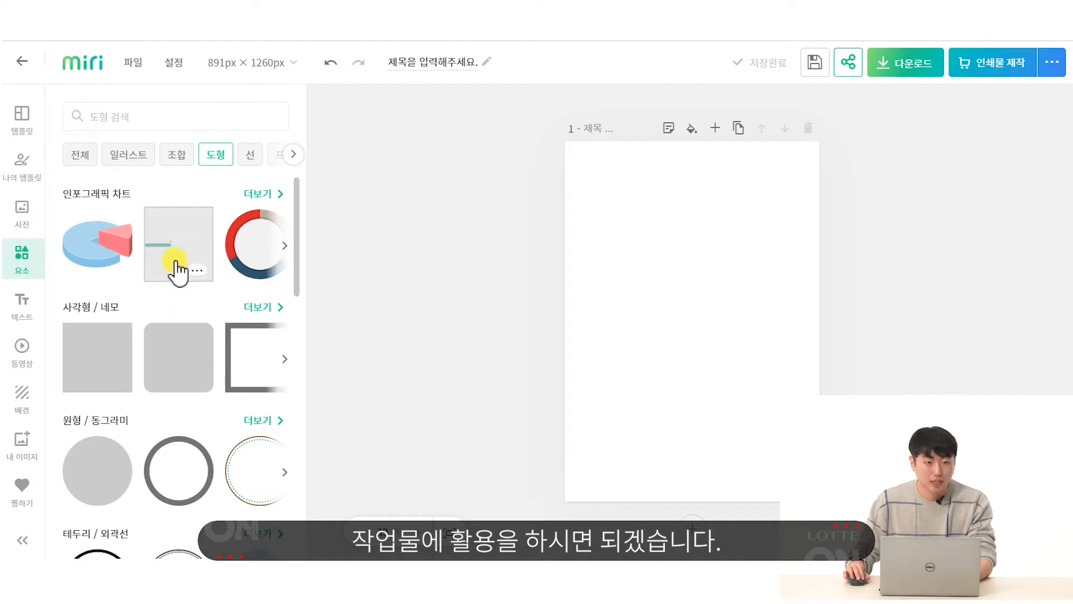
- Browse the text combinations and add the bold "여기에 타이틀을 입력하세요!" title combination to the page
left_click(25, 304)
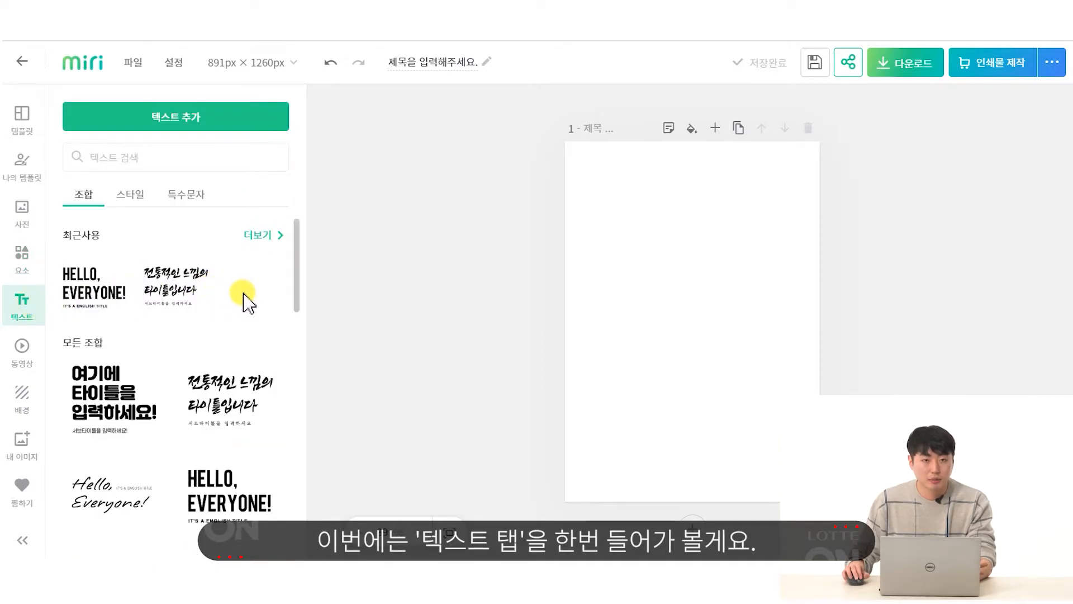
scroll(220, 307, "down", 10)
scroll(213, 338, "down", 3)
scroll(210, 360, "up", 15)
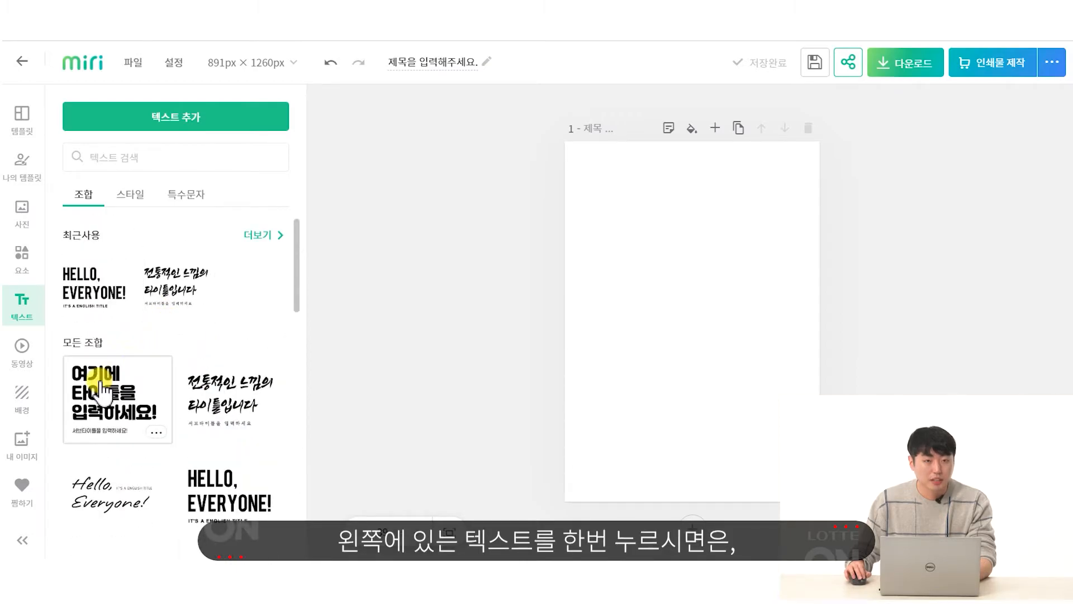
left_click(101, 387)
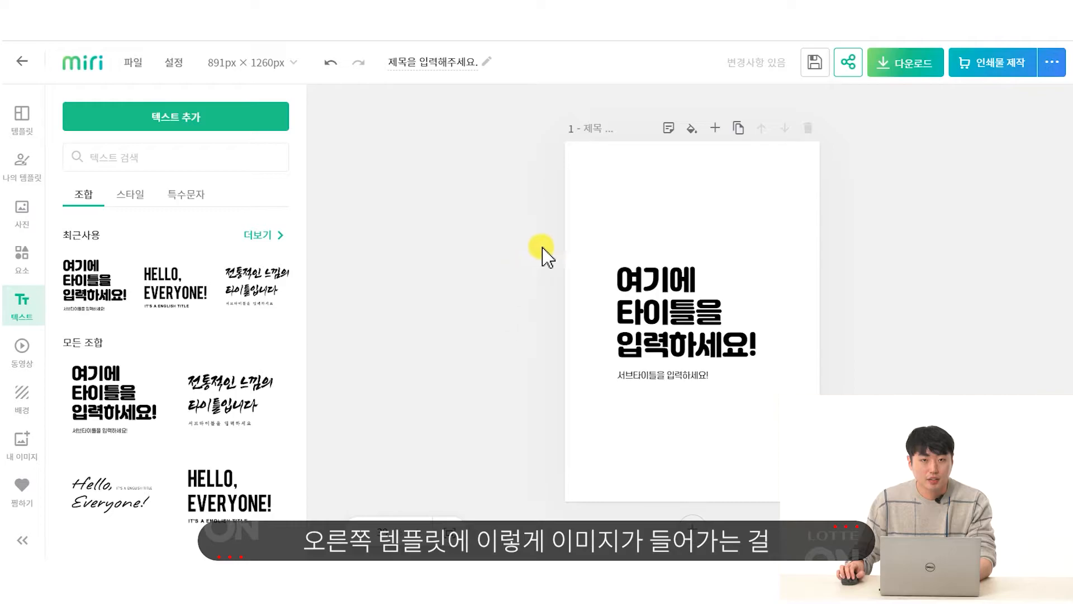
- Replace the title text with "문구 수정을 하실 수가 있습니다." and move the text group up into the page's upper half
left_click(699, 344)
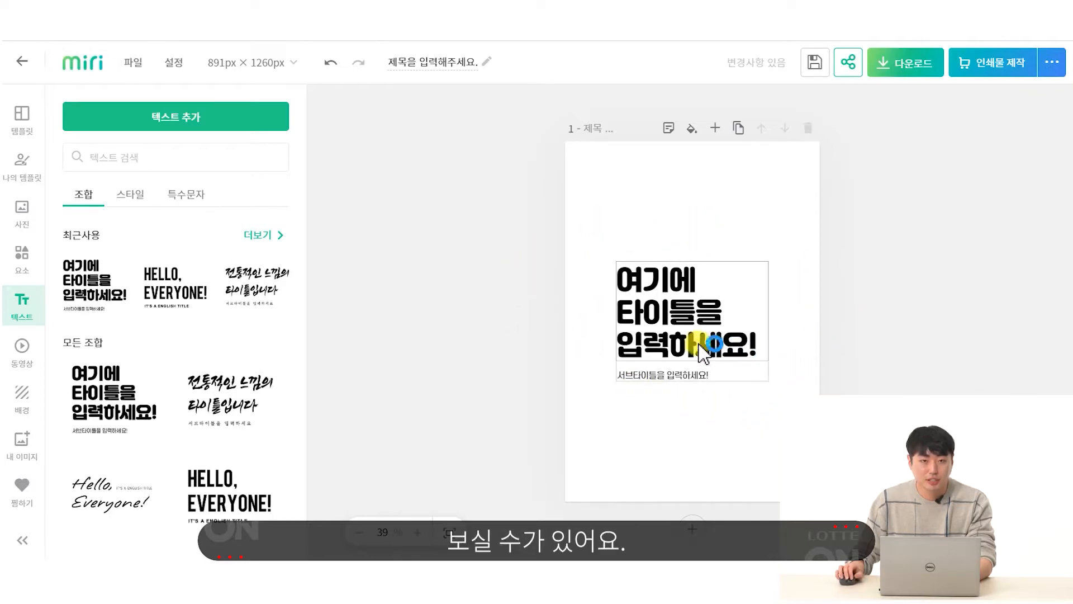
double_click(701, 330)
type("ㅁ")
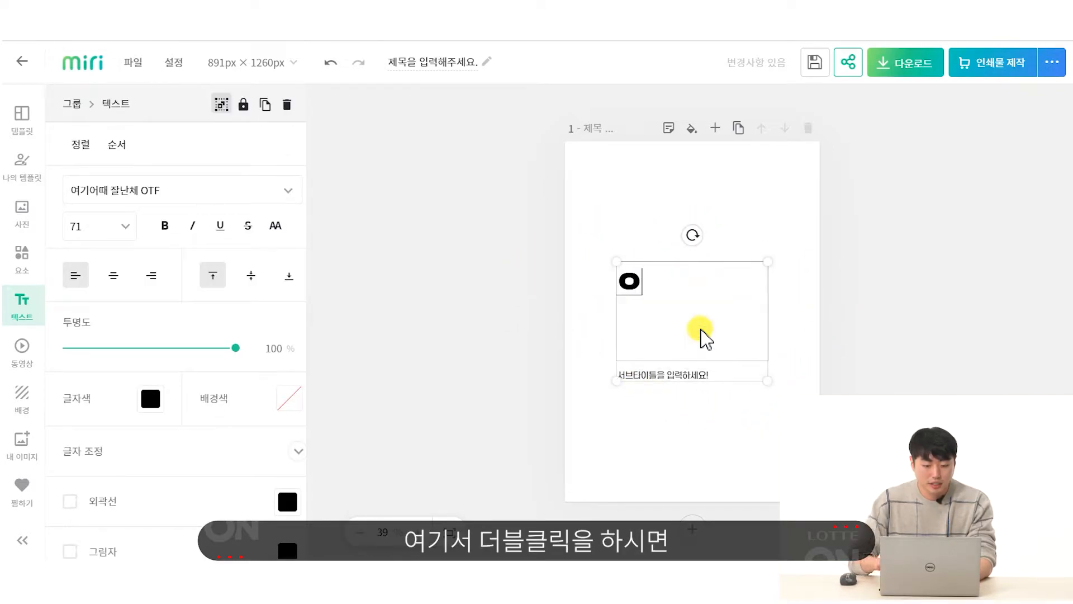
type("문구 수정을 하실 수")
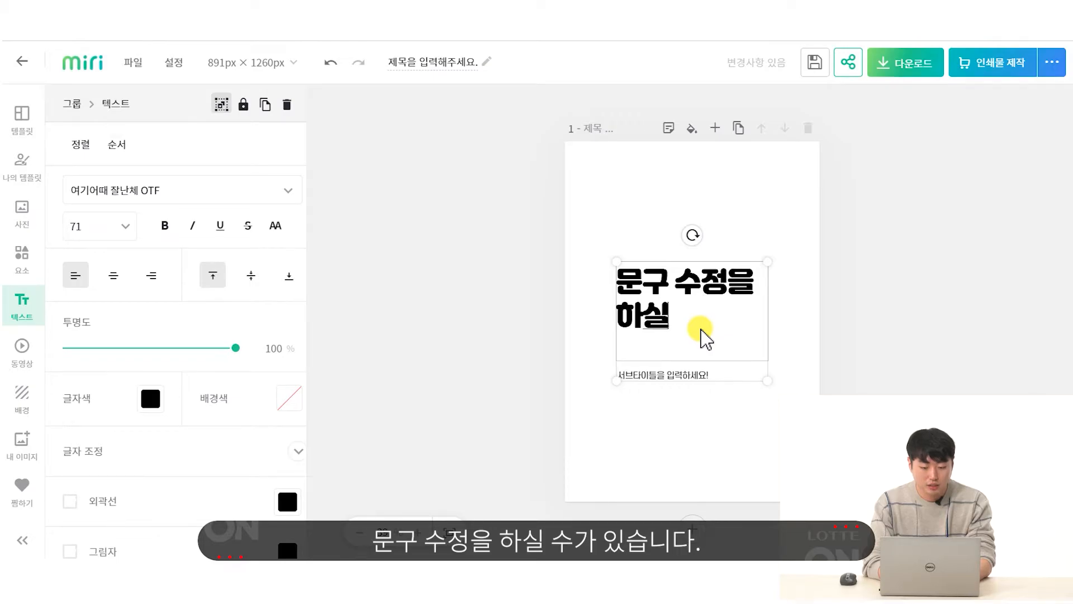
type("가 있습니다.")
left_click(702, 279)
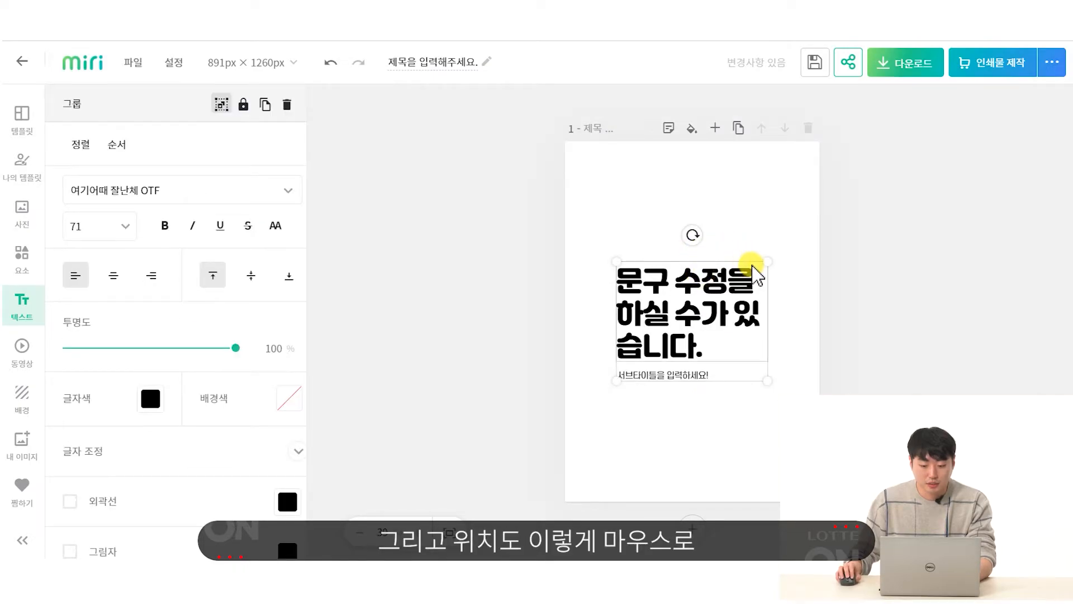
left_click_drag(751, 265, 752, 196)
left_click(741, 335)
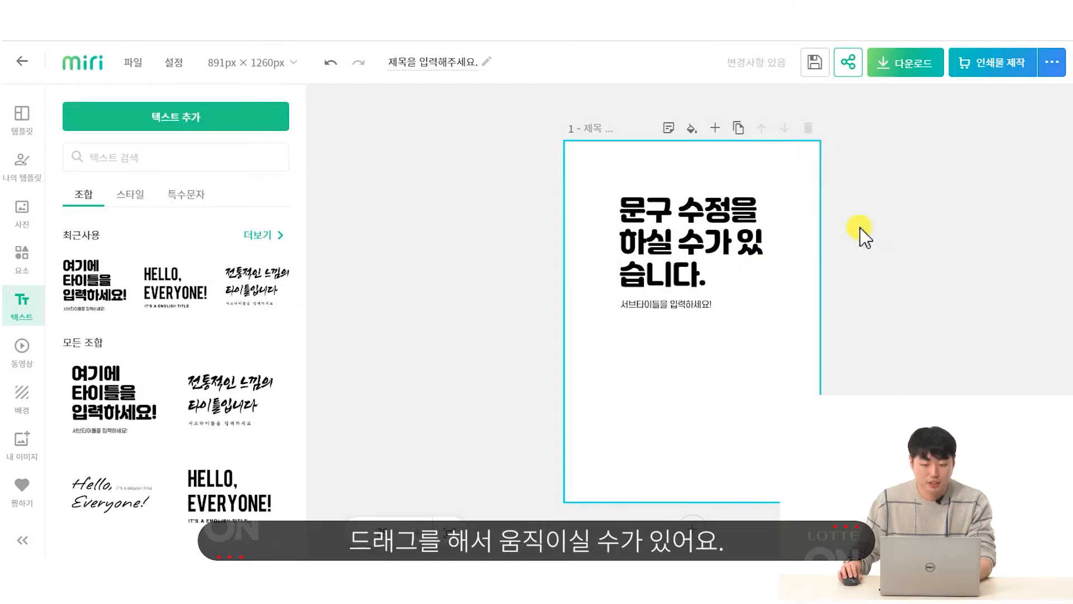
- Check the object options of the title text group and delete the group from the page
left_click(692, 246)
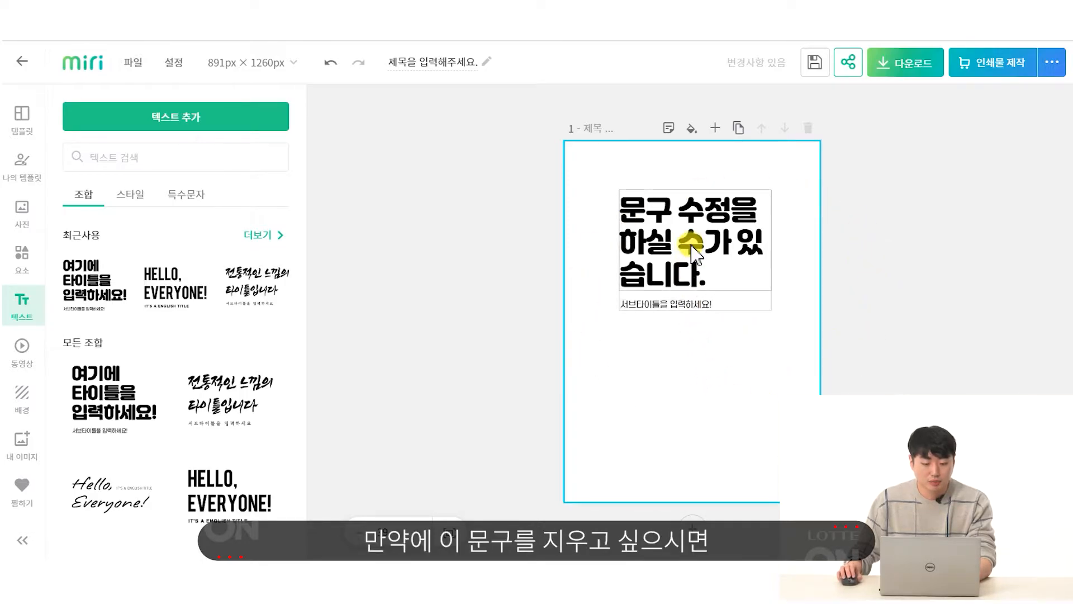
left_click(706, 302)
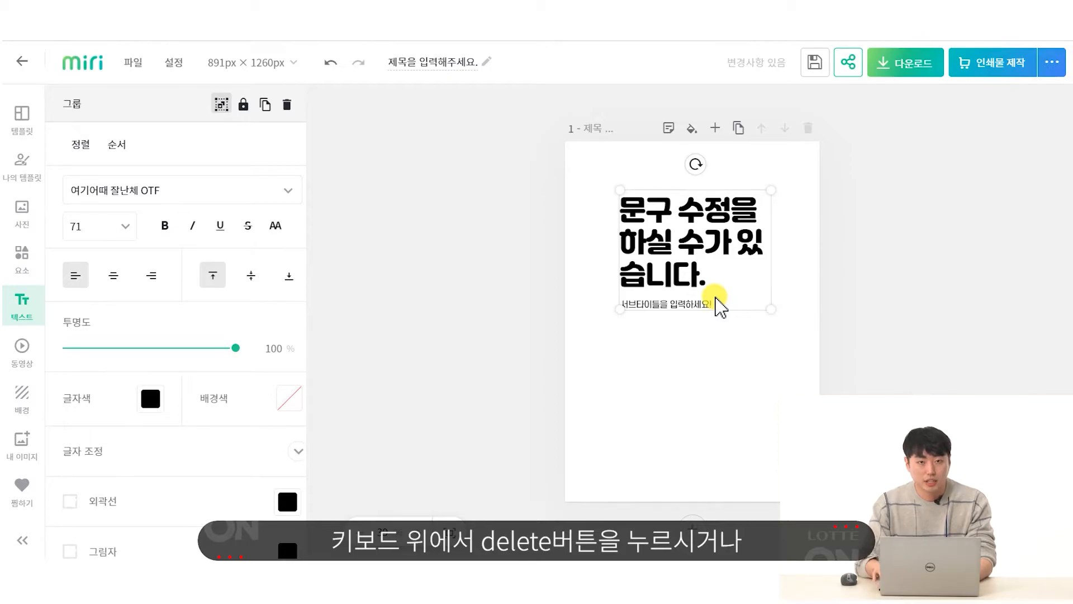
right_click(720, 307)
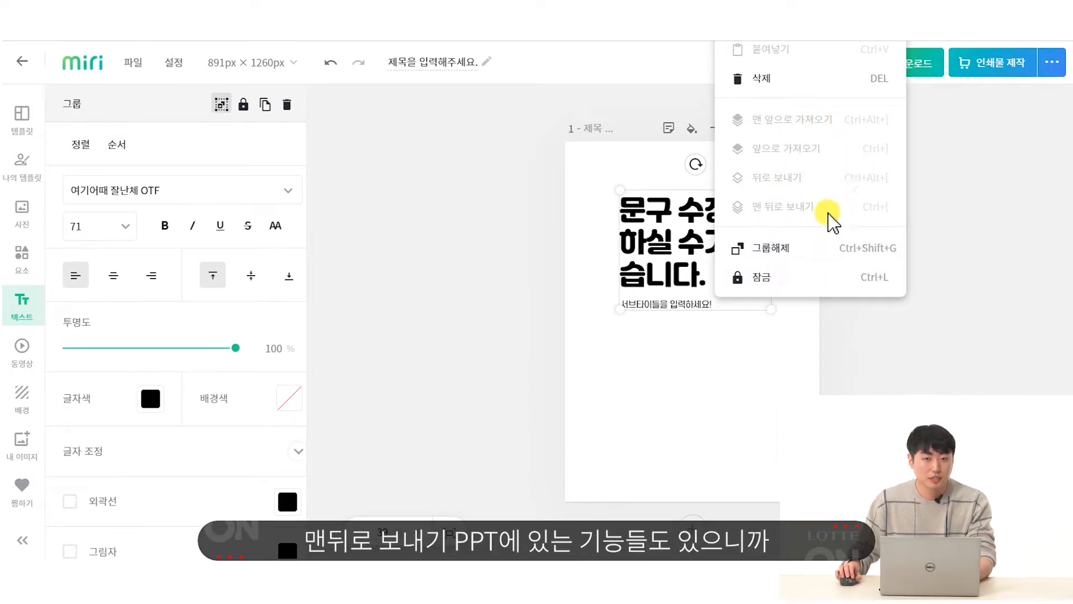
left_click(812, 199)
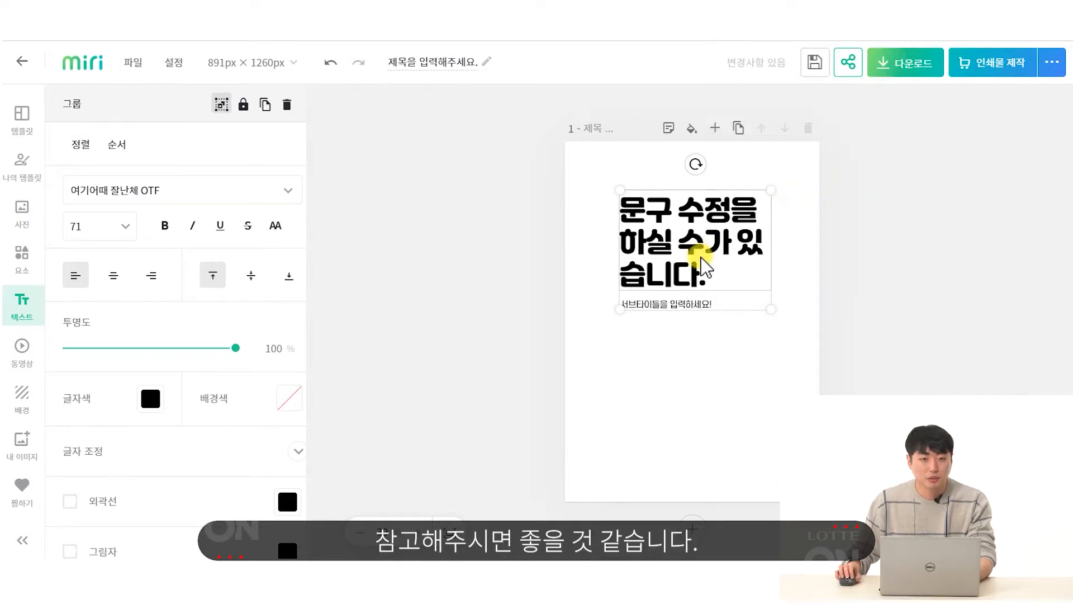
key("Delete")
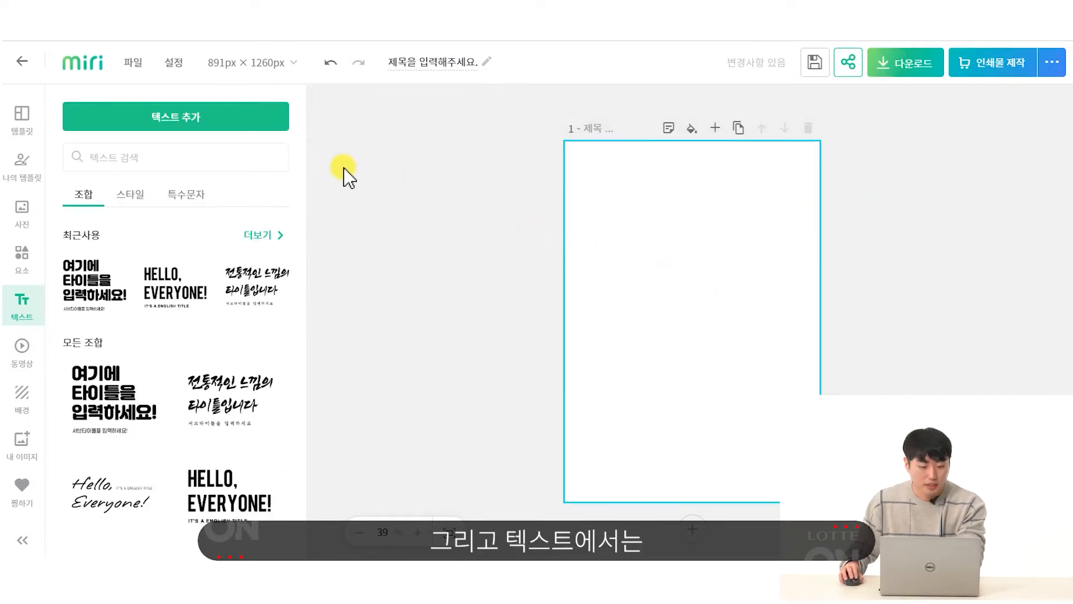
- Look through the decorative text styles (스타일) that combine lettering with pictures
left_click(130, 211)
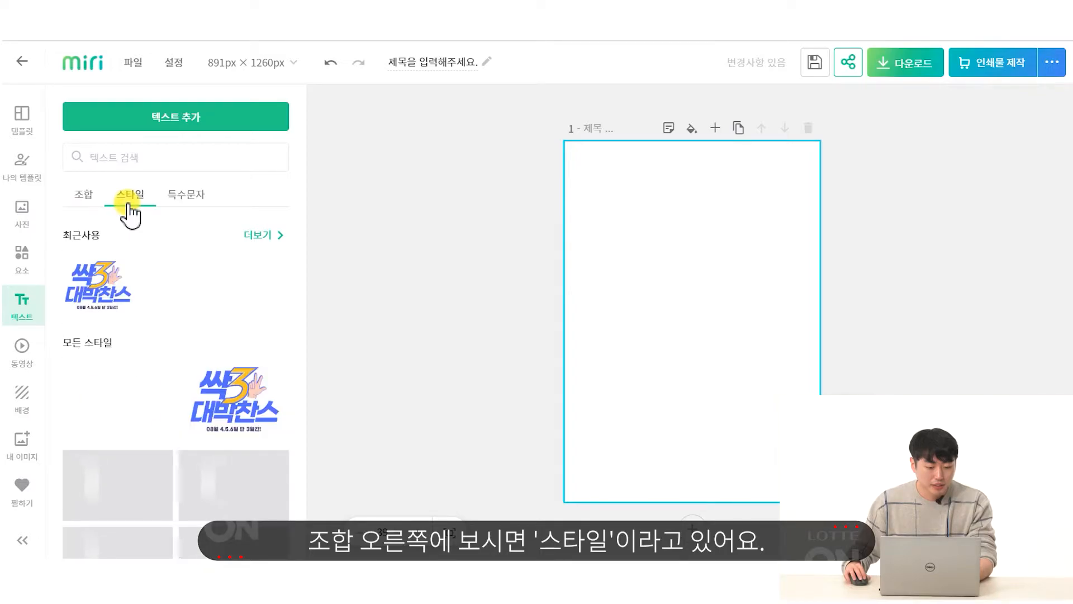
scroll(210, 271, "down", 2)
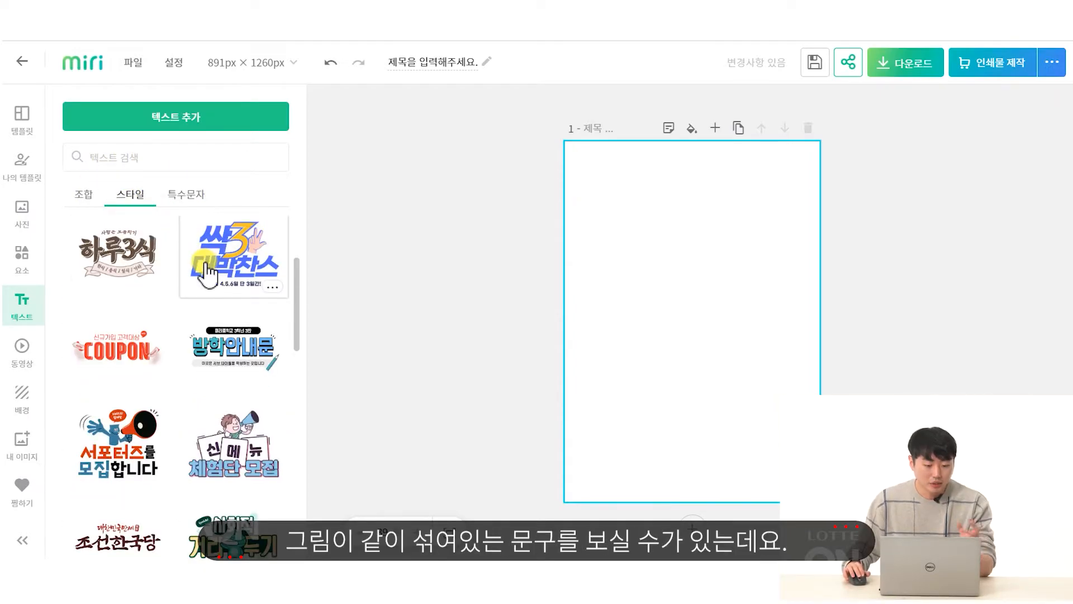
scroll(206, 272, "down", 1)
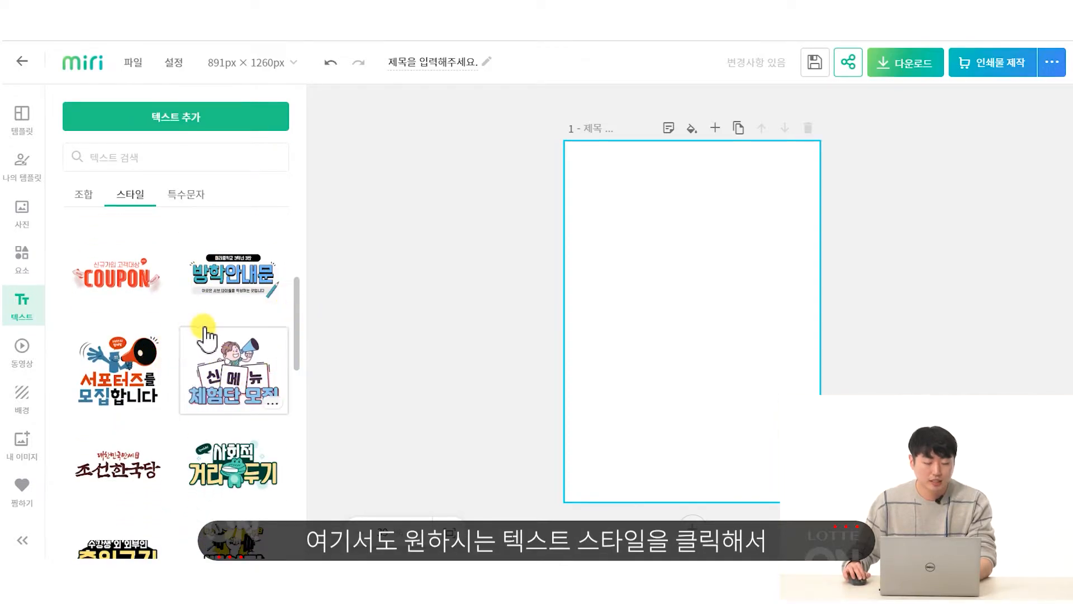
scroll(209, 338, "down", 1)
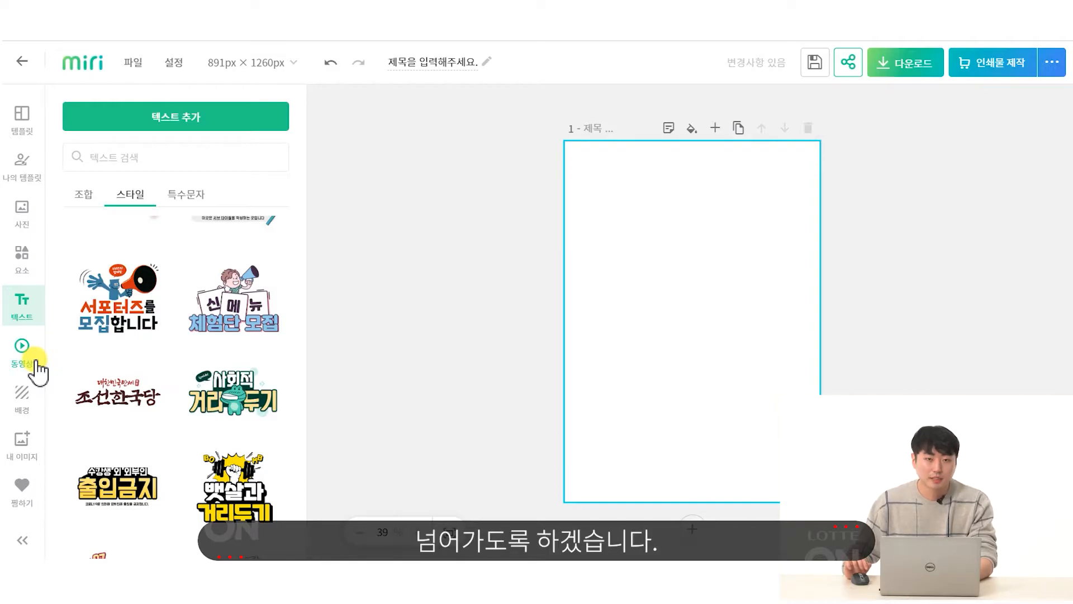
- Apply the green-and-white cloud pattern as the page background, and replace it with the pale lavender textured photo background
left_click(22, 399)
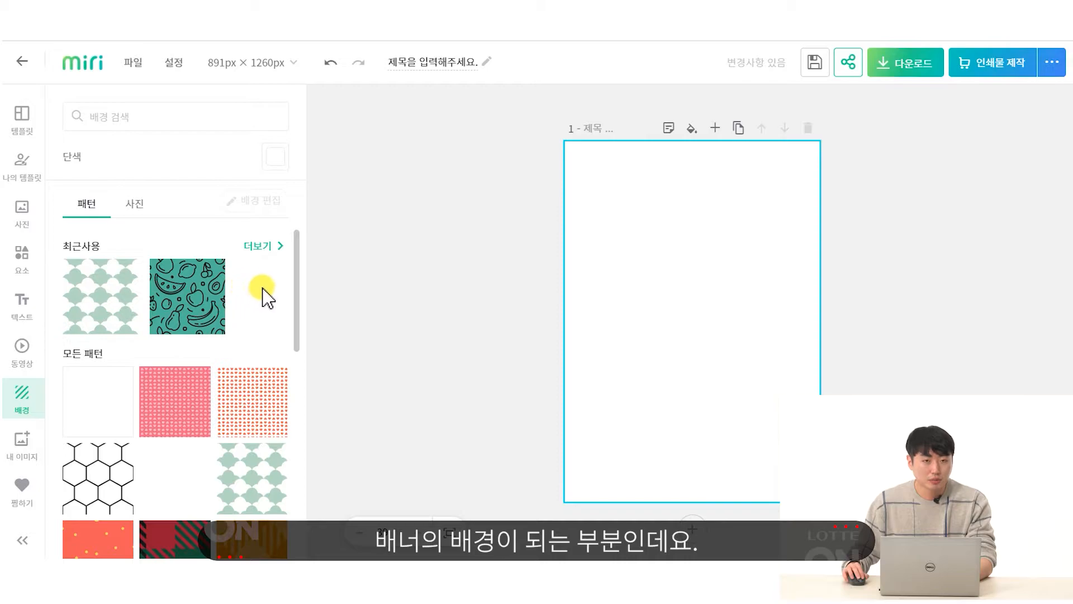
left_click(118, 288)
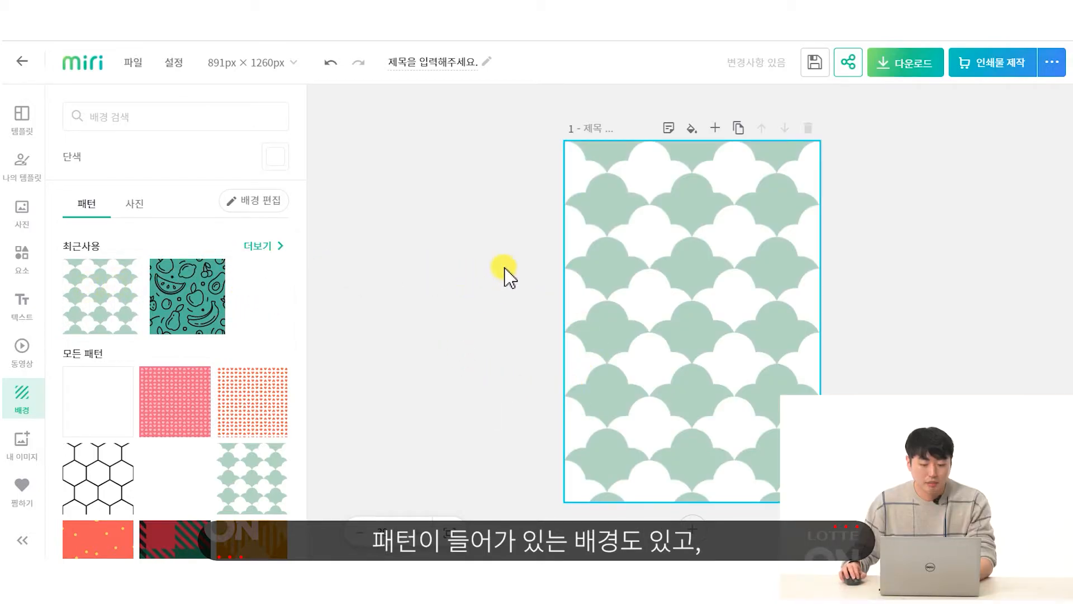
left_click(141, 206)
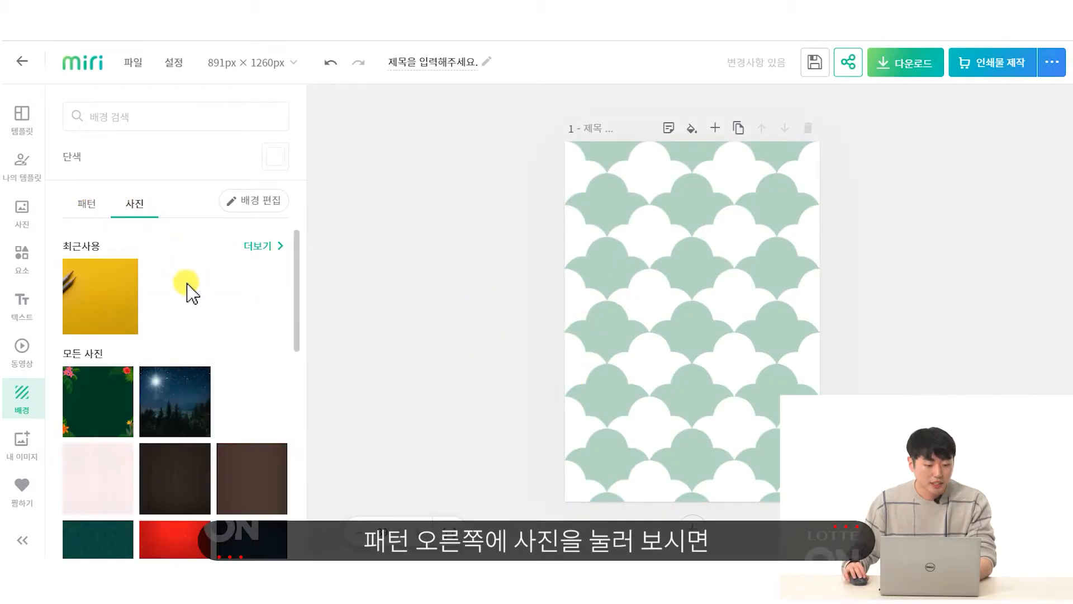
scroll(190, 313, "down", 1)
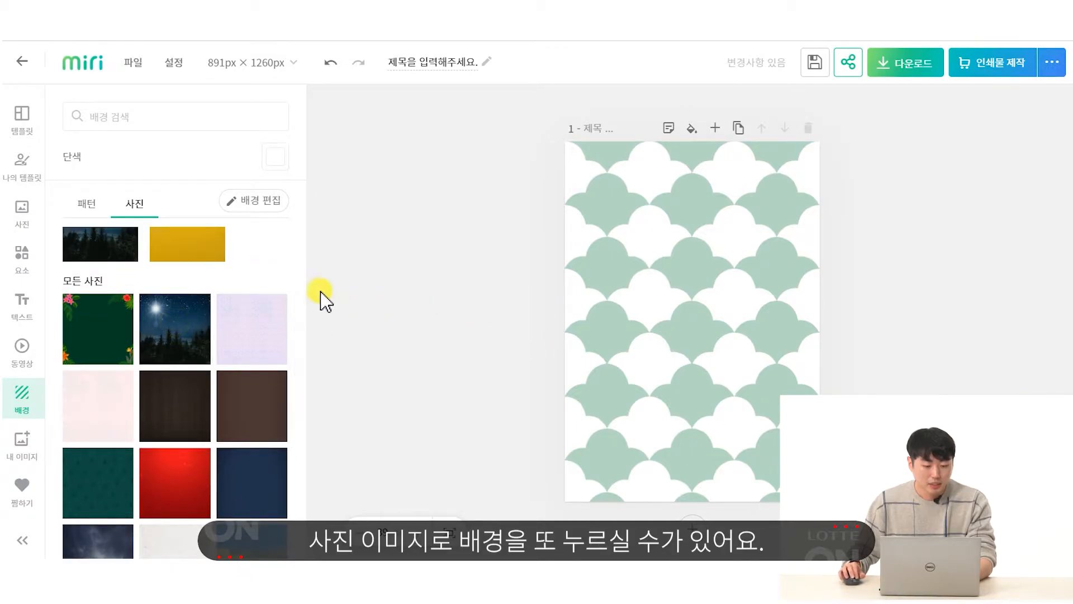
left_click(225, 318)
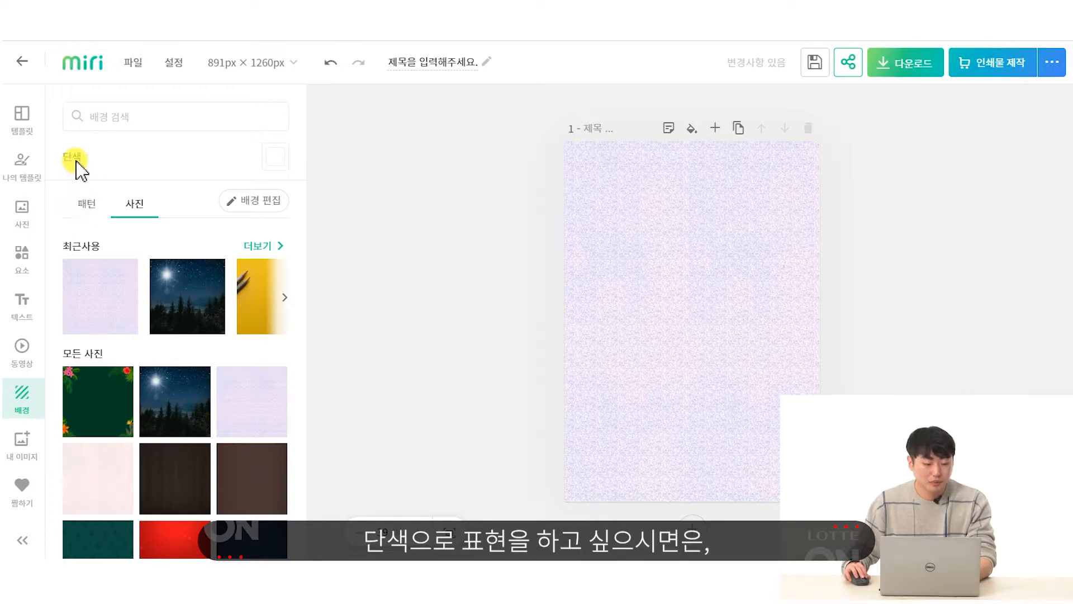
- Set the page background to the solid light blue #B8E9FF and open the uploaded images library (내 이미지)
left_click(279, 163)
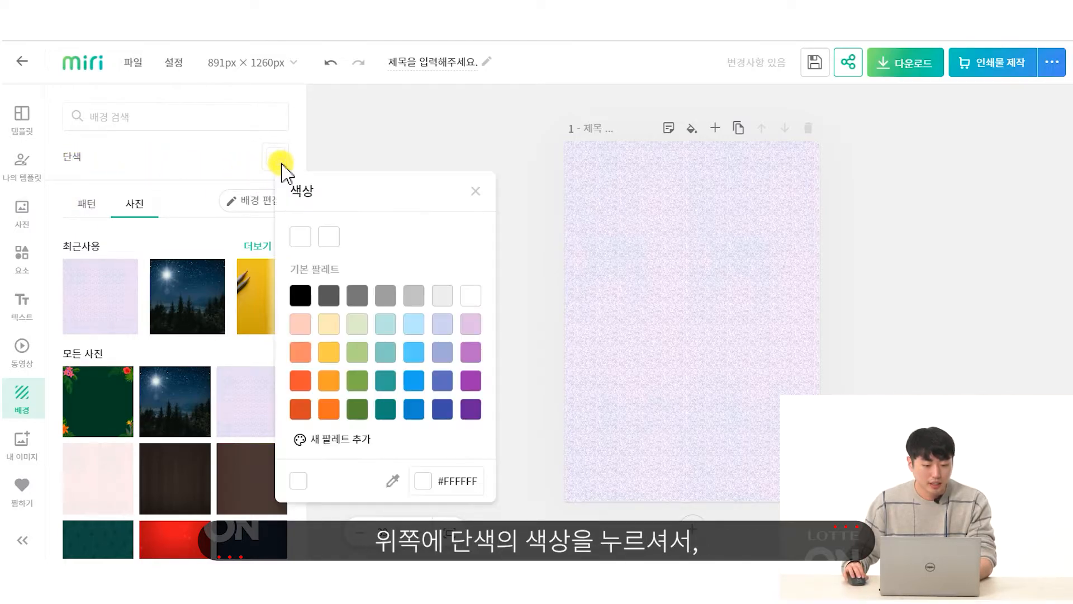
left_click(414, 324)
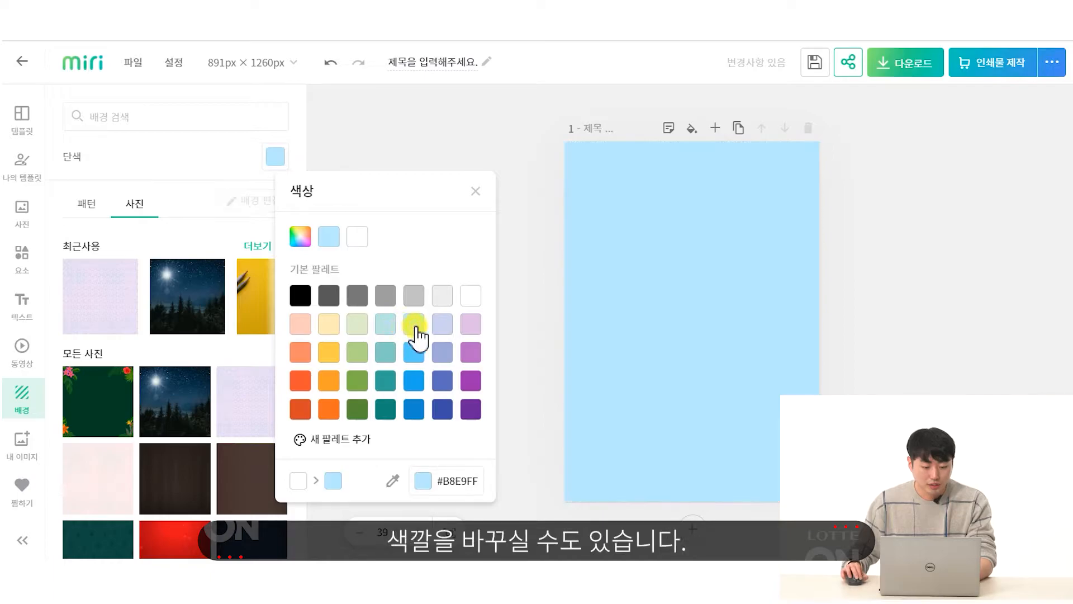
left_click(524, 359)
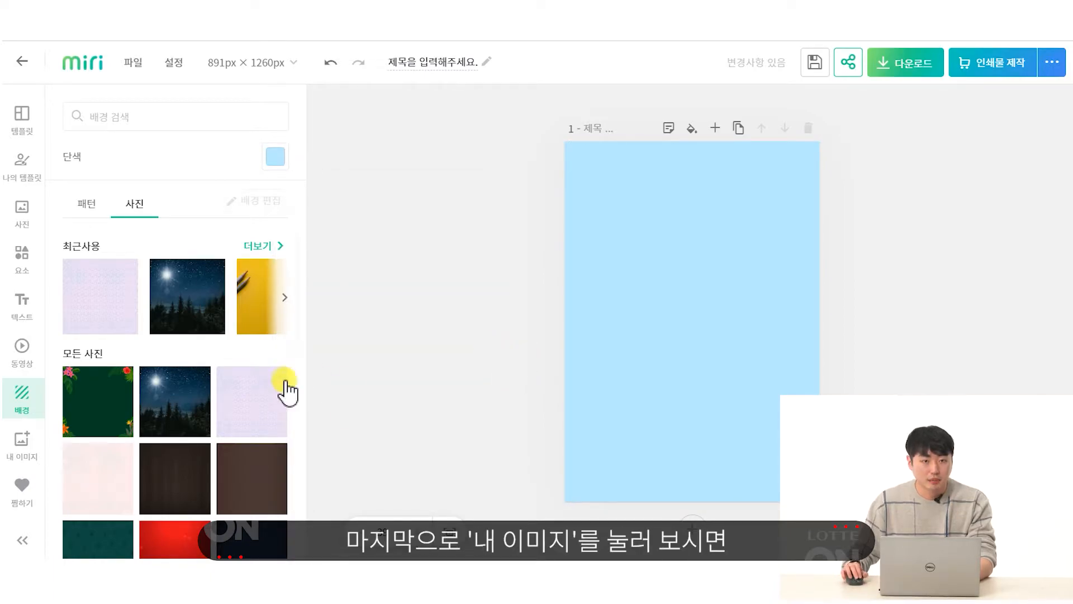
left_click(24, 457)
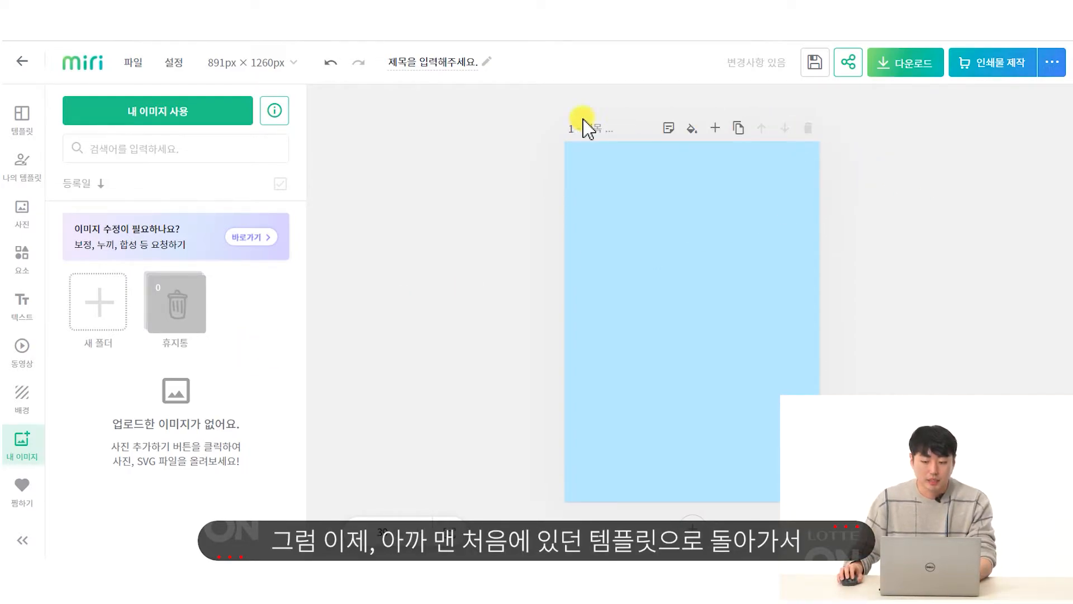
- Browse the horizontal web poster templates (웹 포스터 가로형) and apply the yellow and green "망고빙수 출시" template to the page
left_click(23, 115)
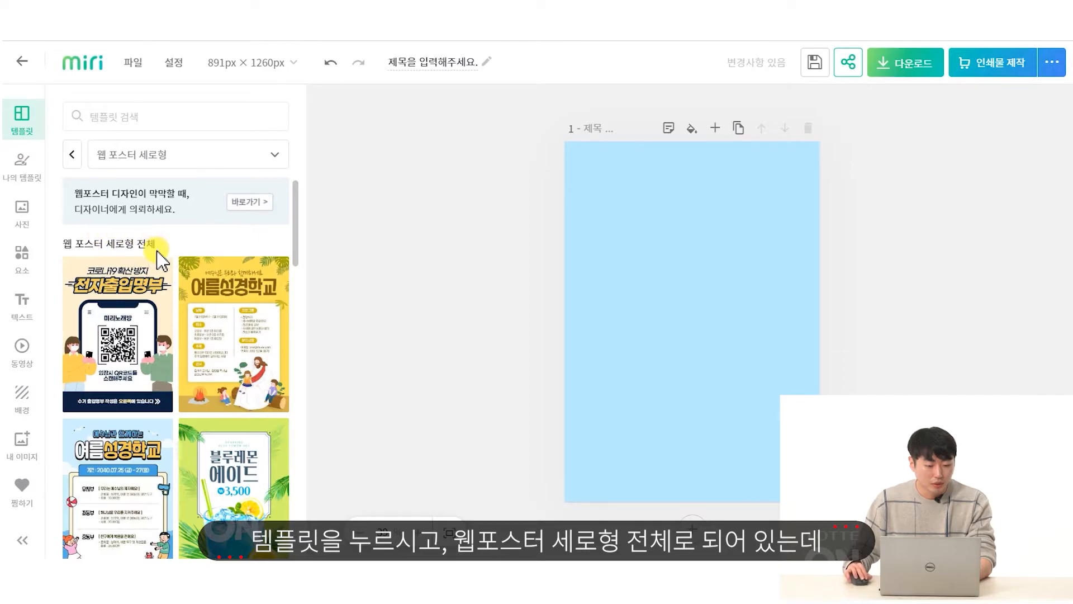
left_click(248, 166)
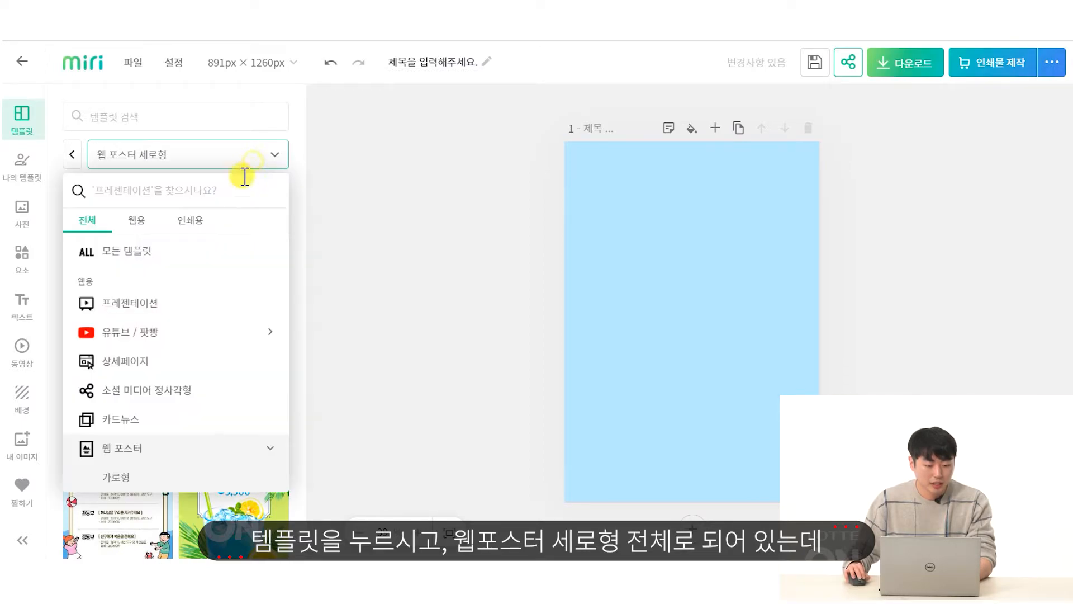
left_click(195, 450)
left_click(193, 450)
left_click(168, 474)
scroll(231, 335, "down", 3)
scroll(229, 369, "down", 5)
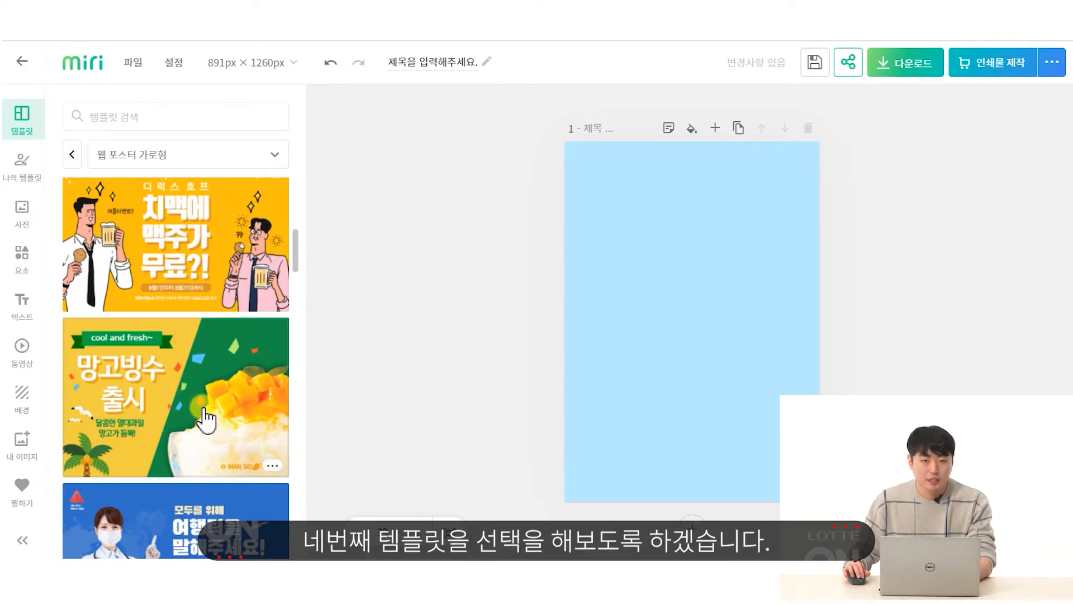
left_click(206, 416)
left_click(497, 359)
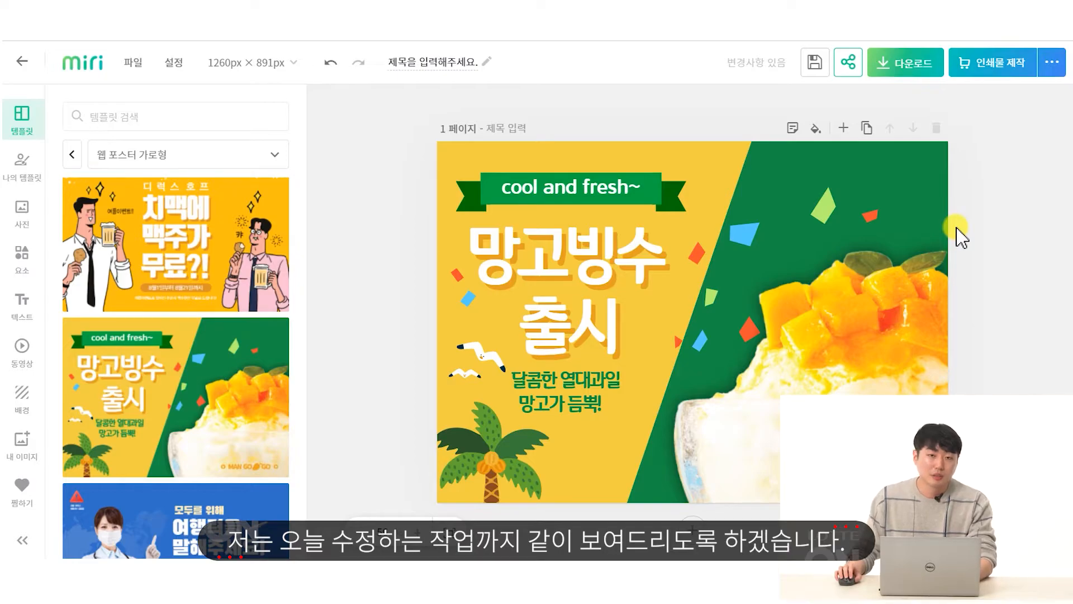
- Replace the poster's main title "망고빙수 출시" with "제품 불량 시 100% 환불"
double_click(565, 263)
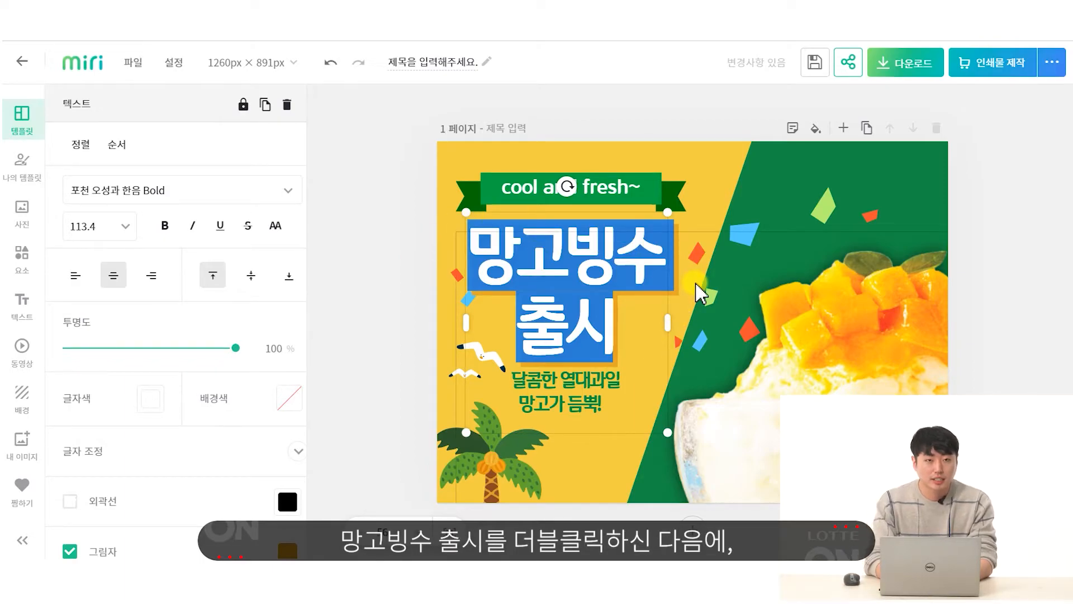
key("BackSpace")
type("제품부")
type("ㄹ량시 100%환")
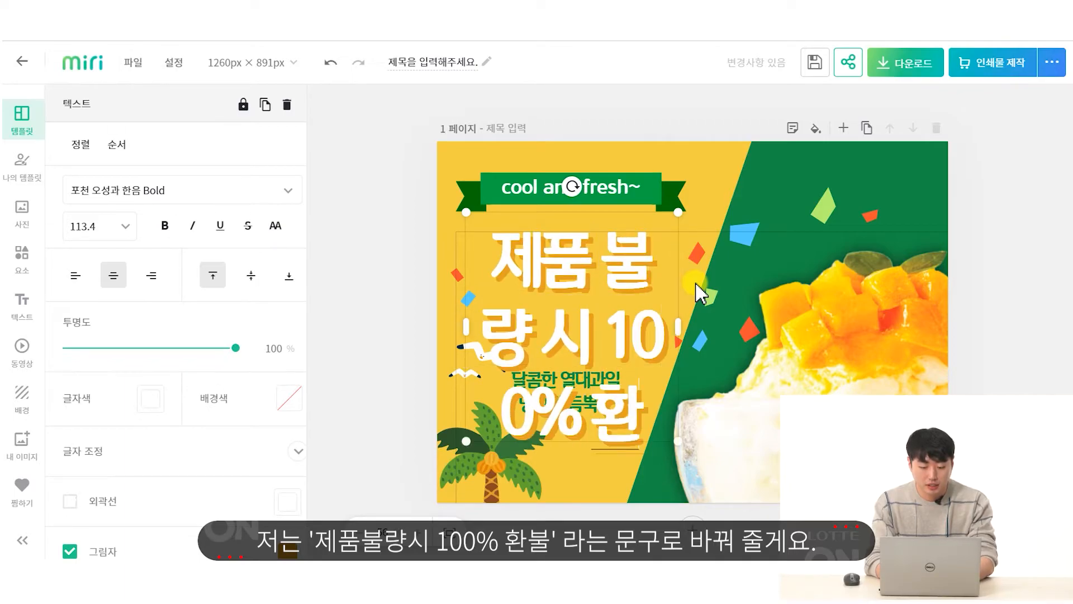
type("불")
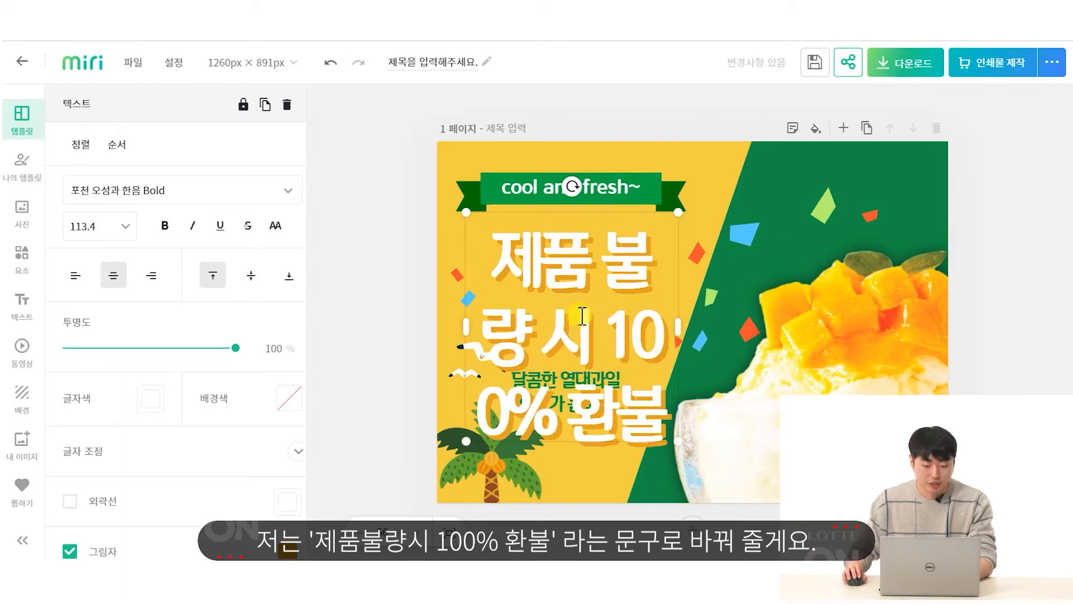
- Set the title's font size to 60, and enlarge the text box to a size of about 71.7 so "100% 환불" fits on the second line
left_click(98, 226)
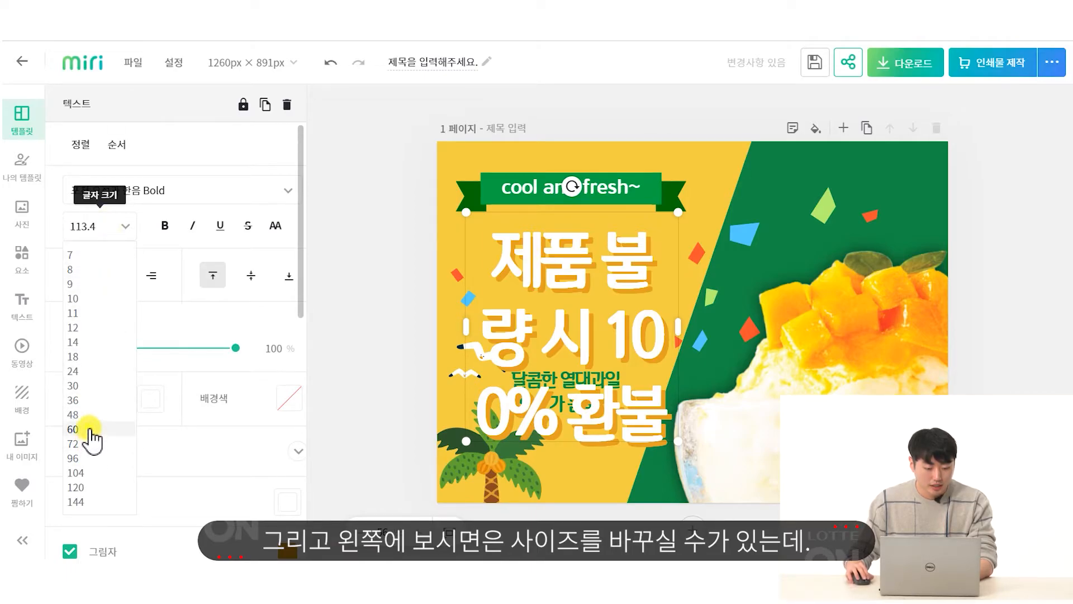
left_click(73, 429)
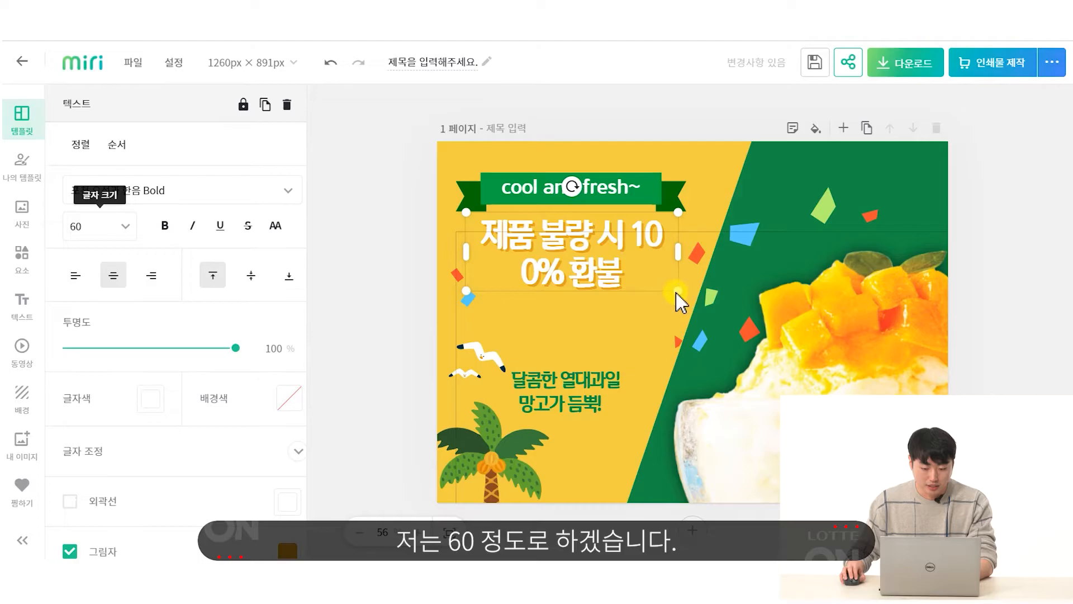
left_click(680, 294)
left_click(600, 273)
left_click_drag(678, 291, 701, 305)
left_click(588, 317)
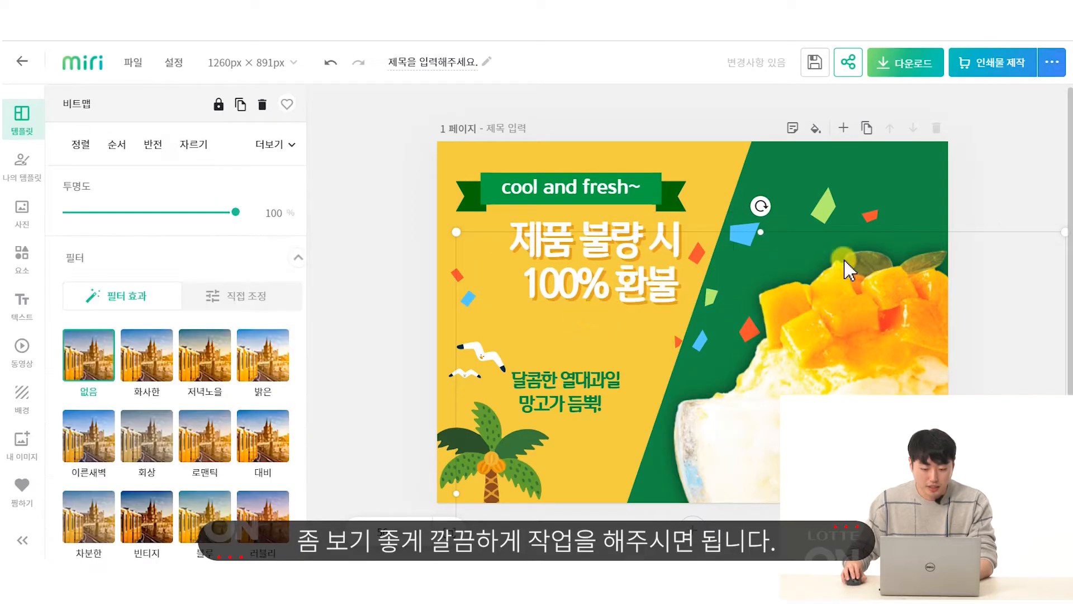
left_click(989, 292)
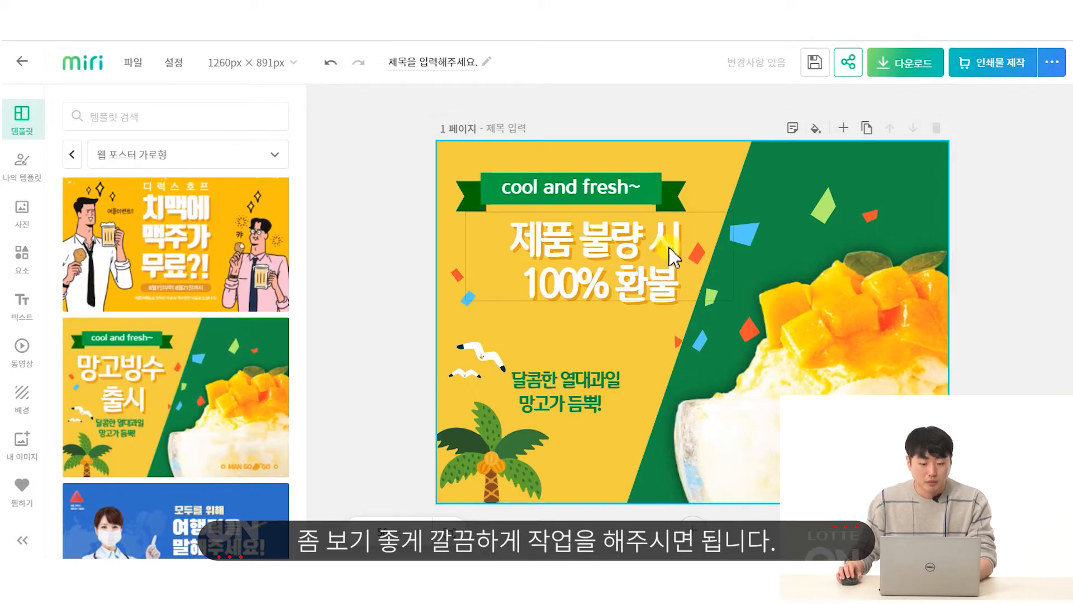
- Look through the title's text options, including font, alignment, opacity, colour, outline (외곽선) and shadow (그림자) settings
left_click(606, 282)
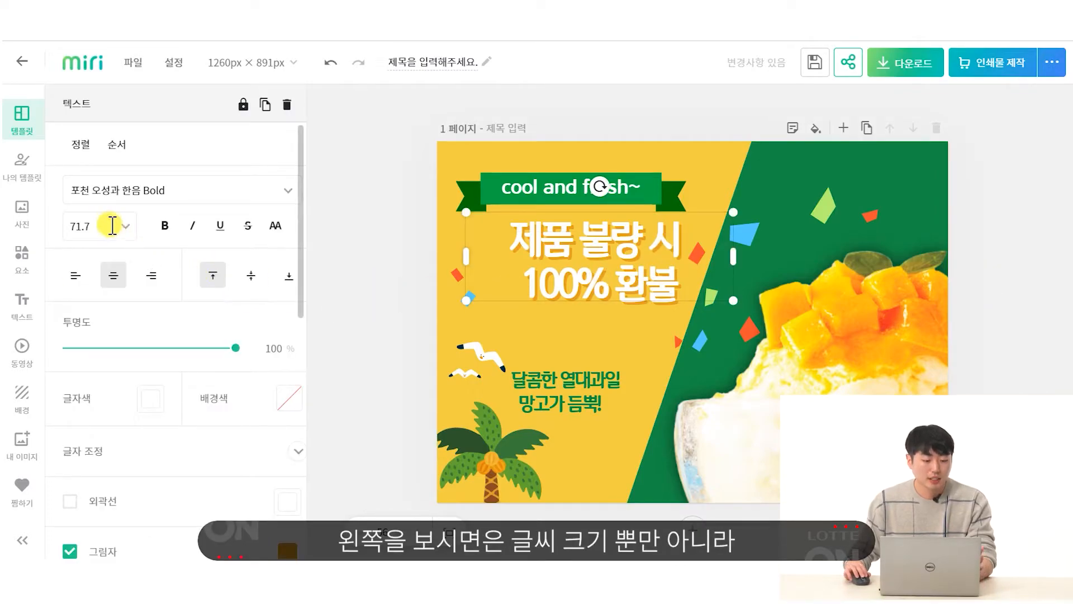
scroll(204, 280, "down", 3)
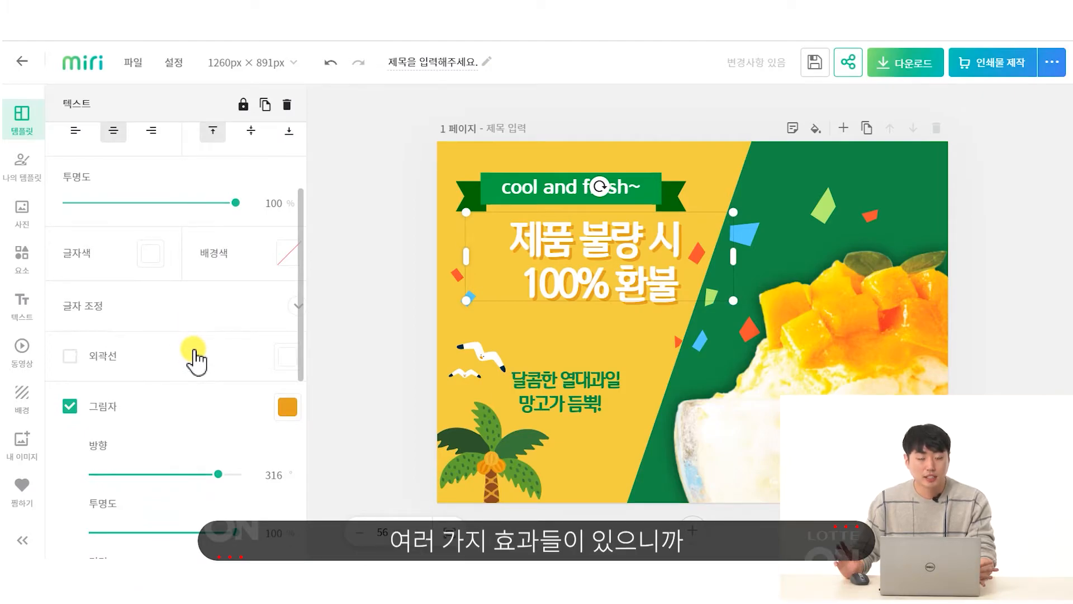
scroll(247, 335, "down", 6)
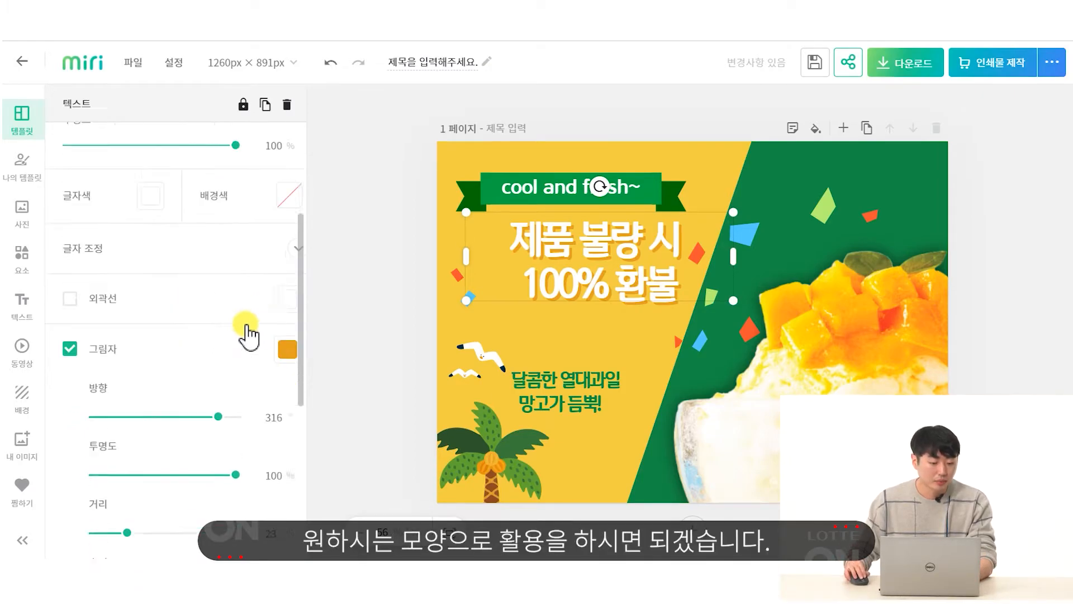
scroll(249, 334, "up", 8)
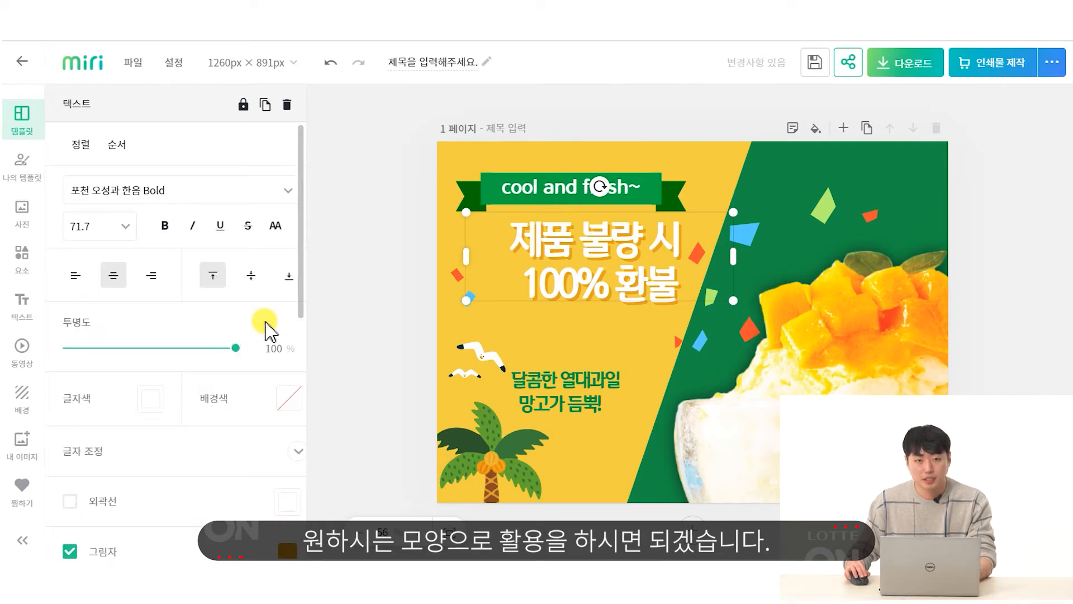
left_click(975, 340)
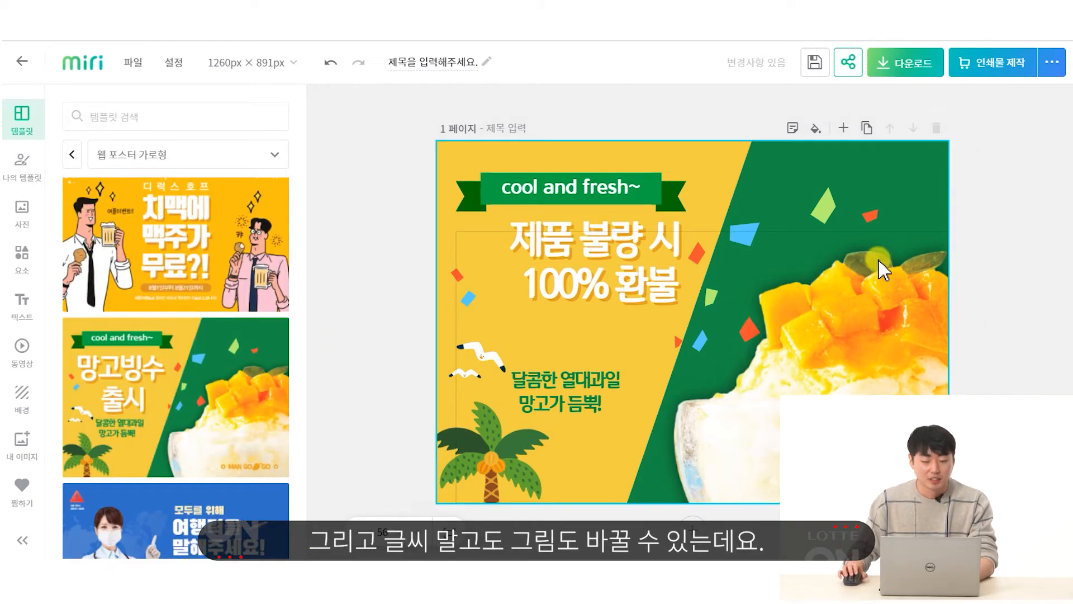
- Apply the 저녁노을 filter to the mango bingsu photo and turn on its shadow (그림자) effect
left_click(847, 290)
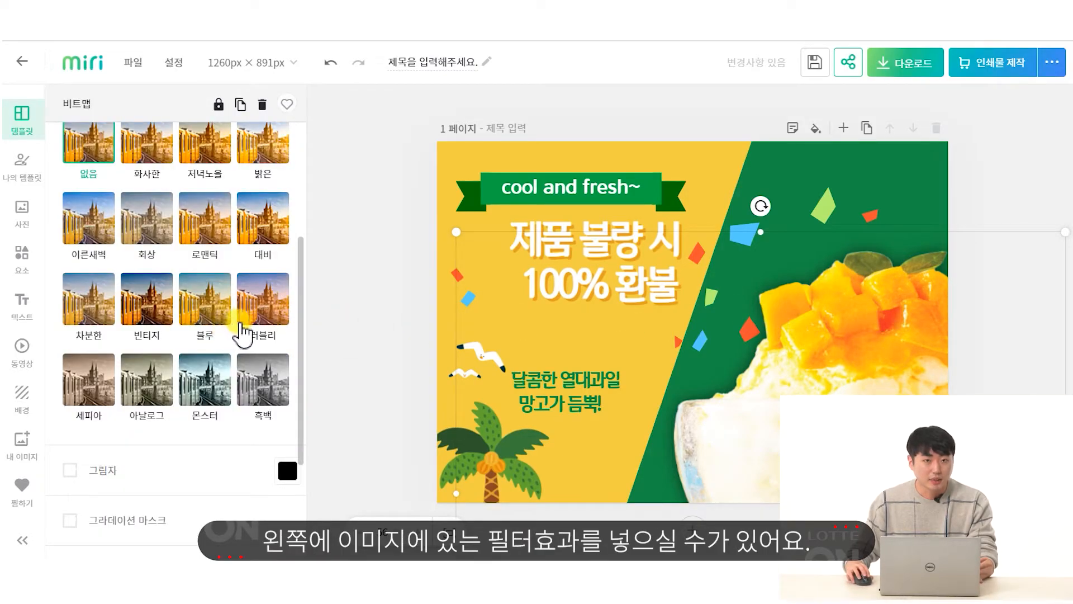
scroll(244, 334, "up", 3)
left_click(211, 304)
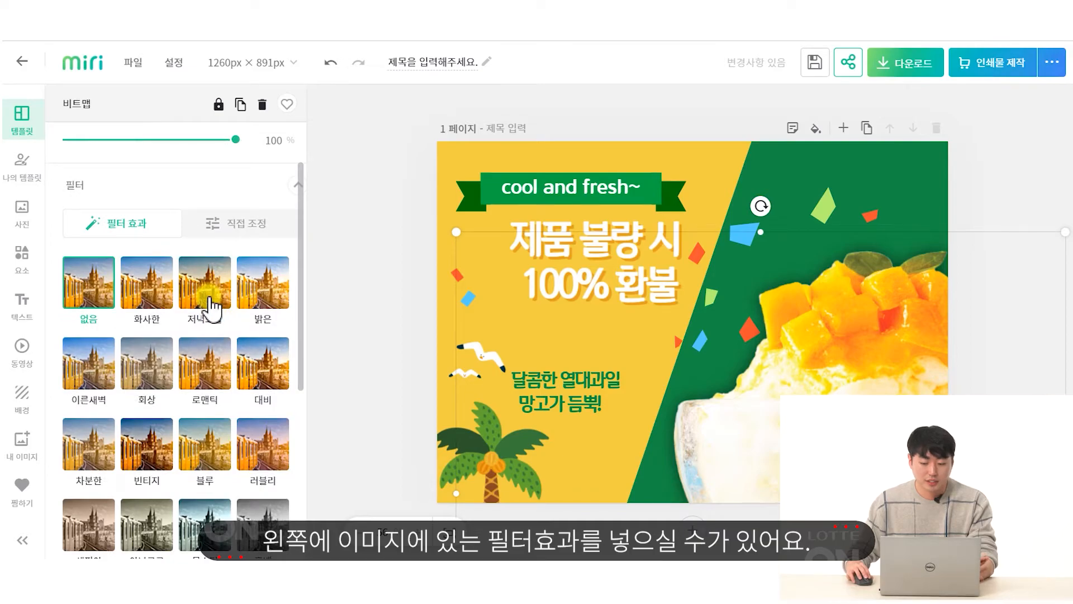
scroll(165, 349, "down", 5)
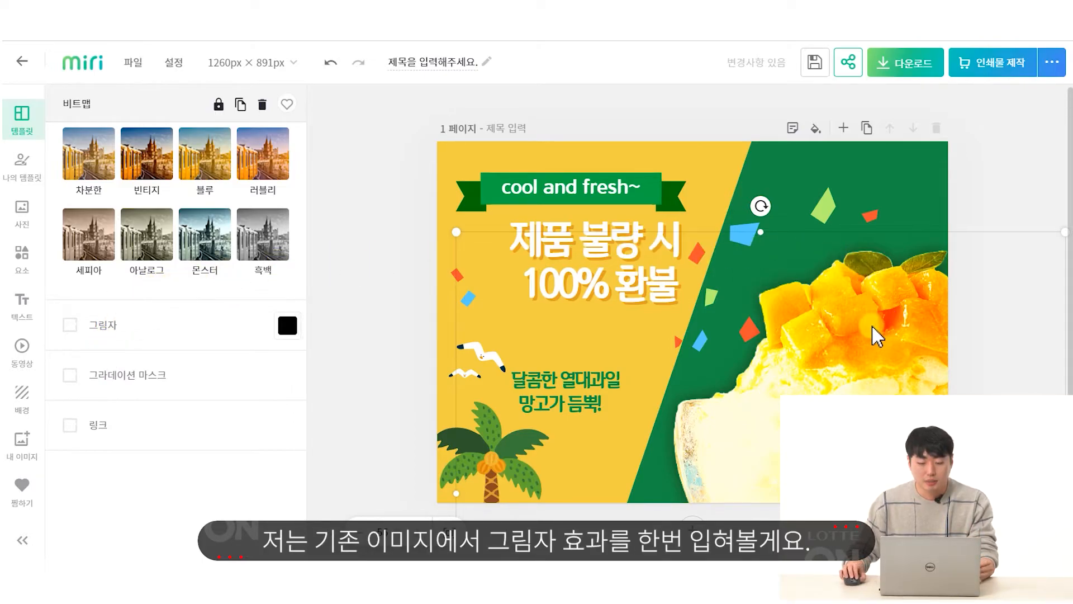
left_click(71, 324)
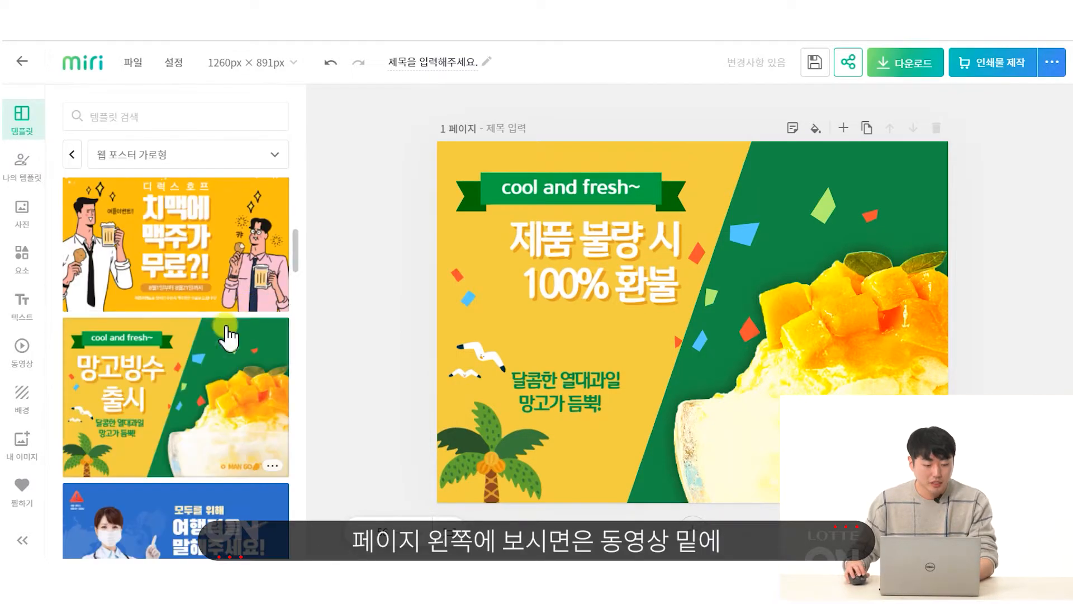
- Replace the poster's yellow background with the green-and-white cloud pattern
left_click(24, 400)
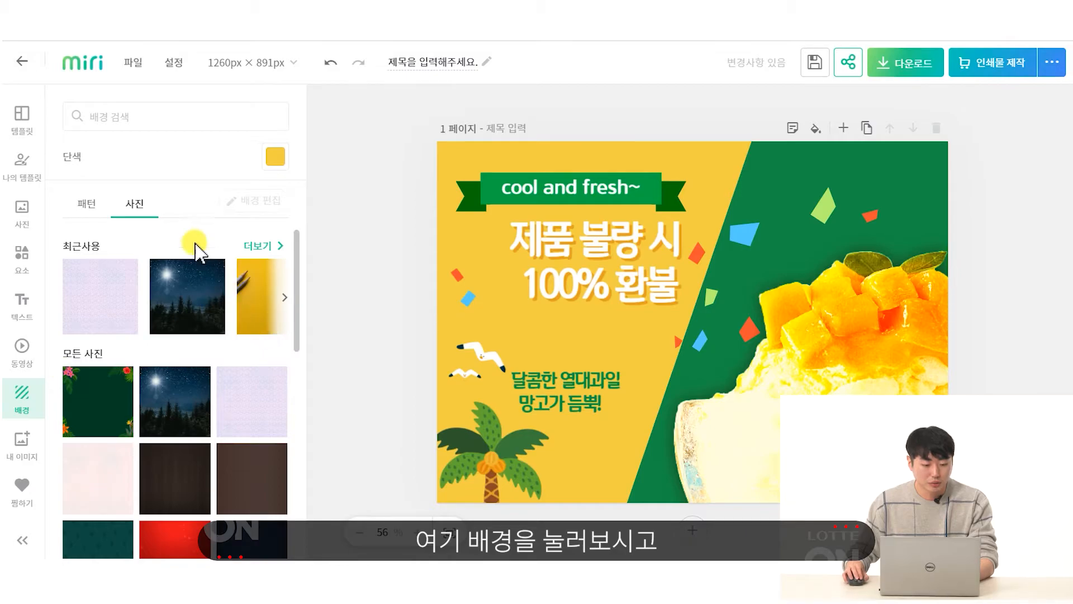
left_click(90, 205)
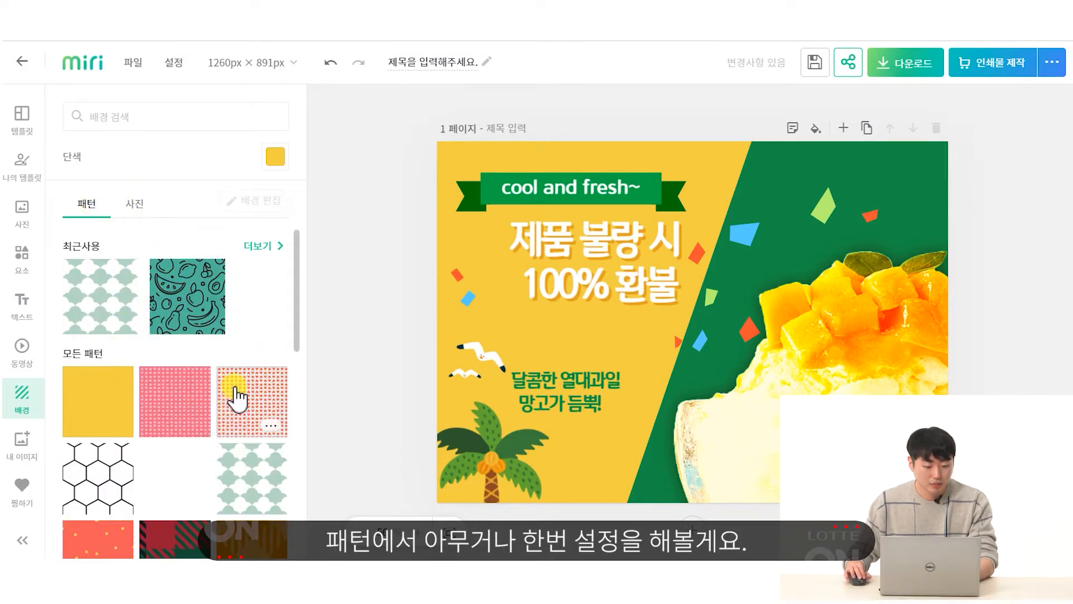
scroll(235, 400, "down", 4)
left_click(226, 289)
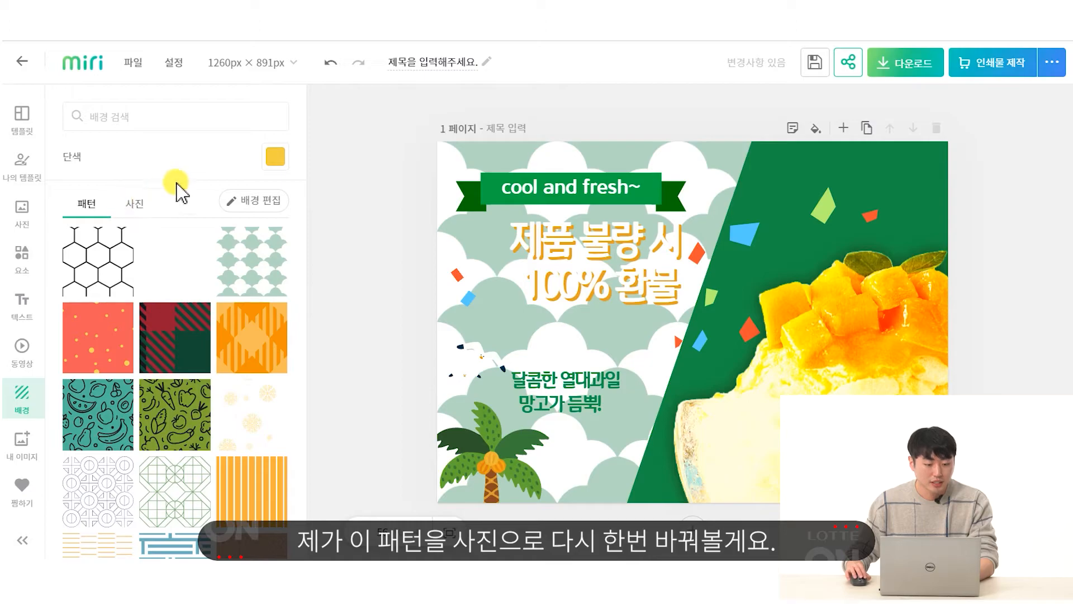
- Search the backgrounds for "연필" and apply the yellow photo with pencils from the photo results as the poster background
left_click(187, 120)
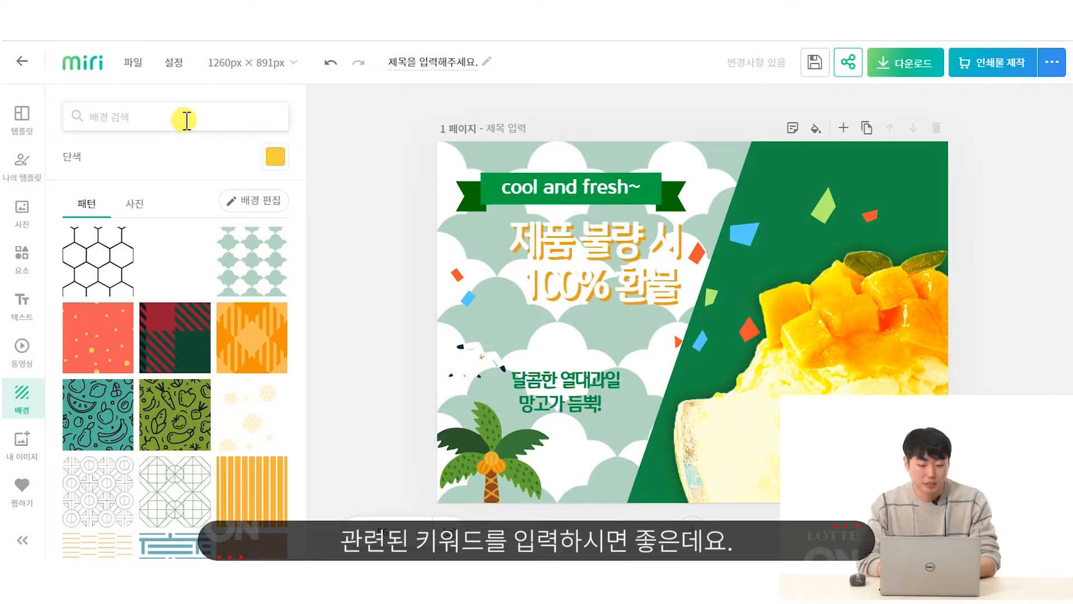
type("연필")
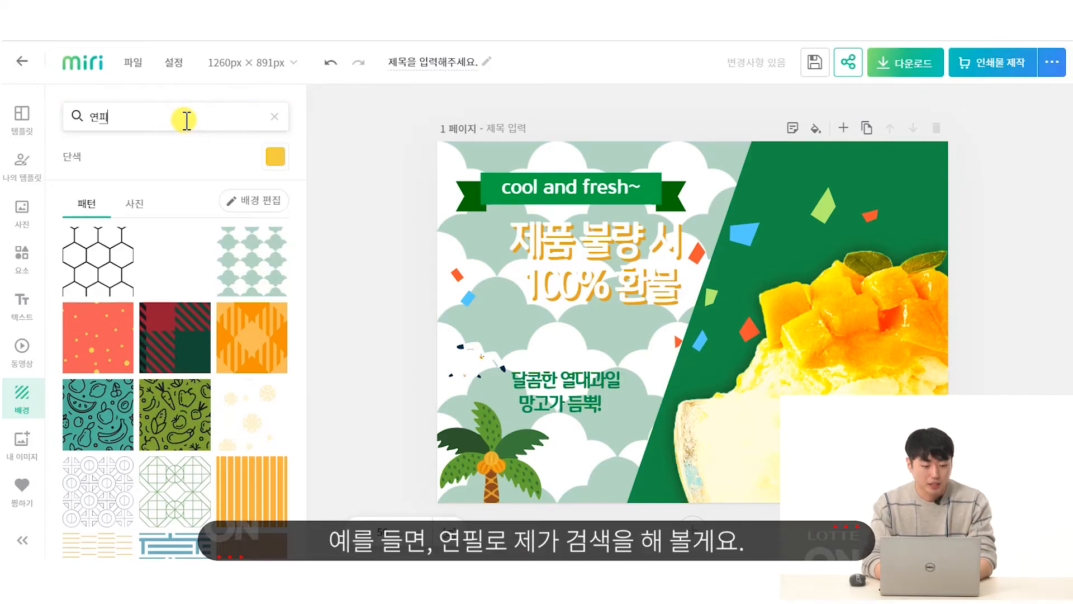
key("Return")
left_click(136, 204)
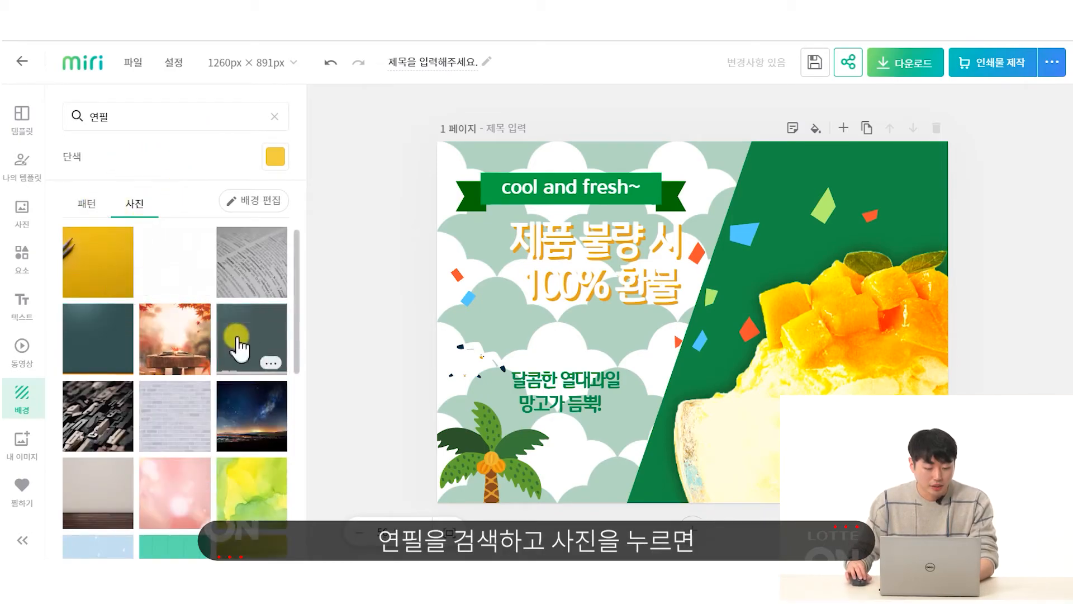
left_click(94, 260)
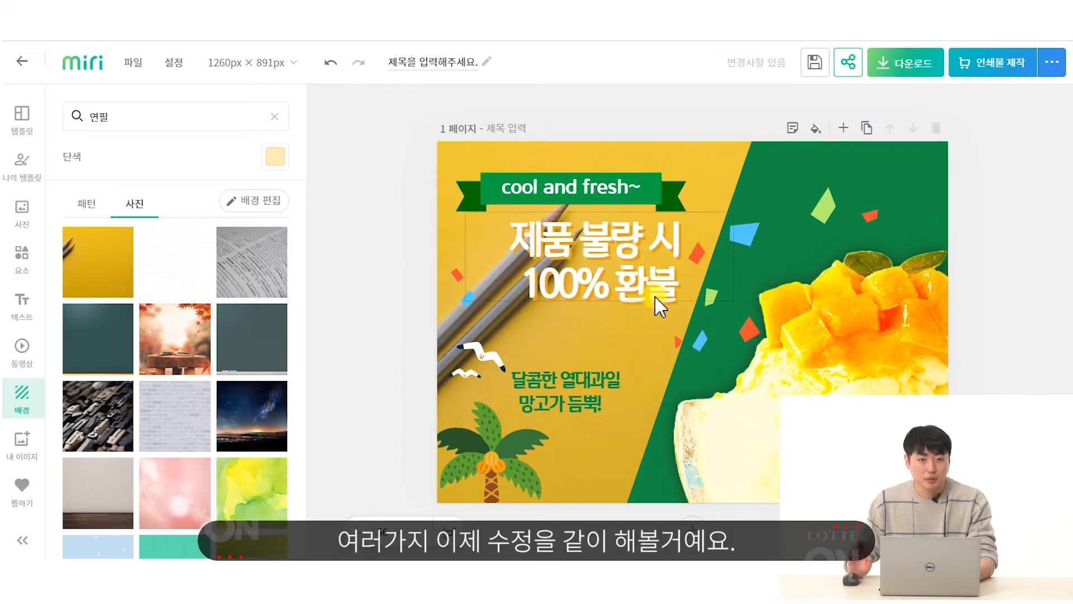
- Delete the mango bingsu photo from the green area of the poster
left_click(803, 387)
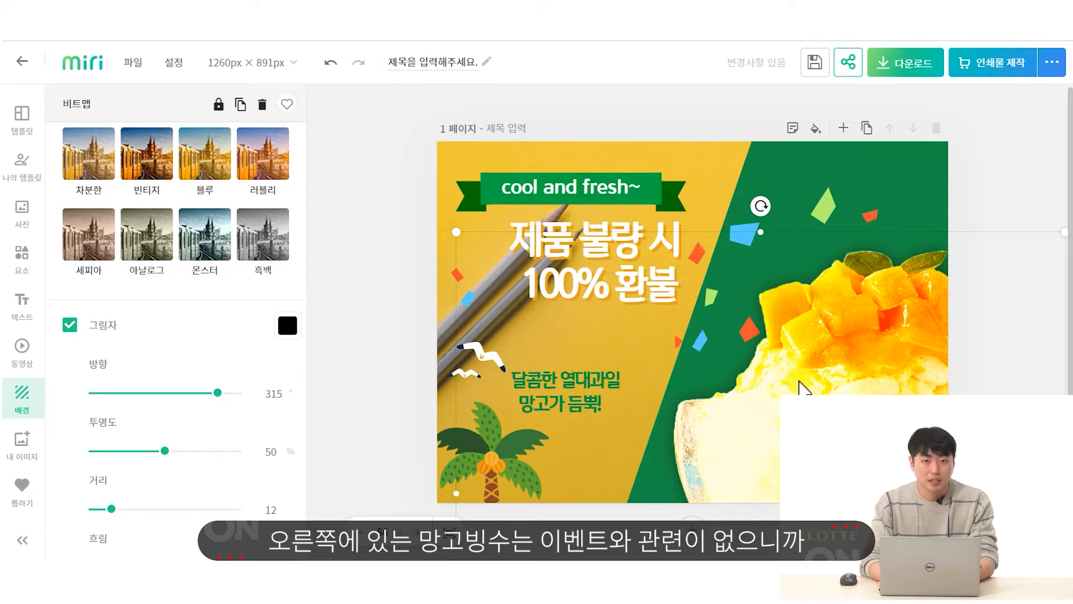
key("Delete")
left_click(803, 387)
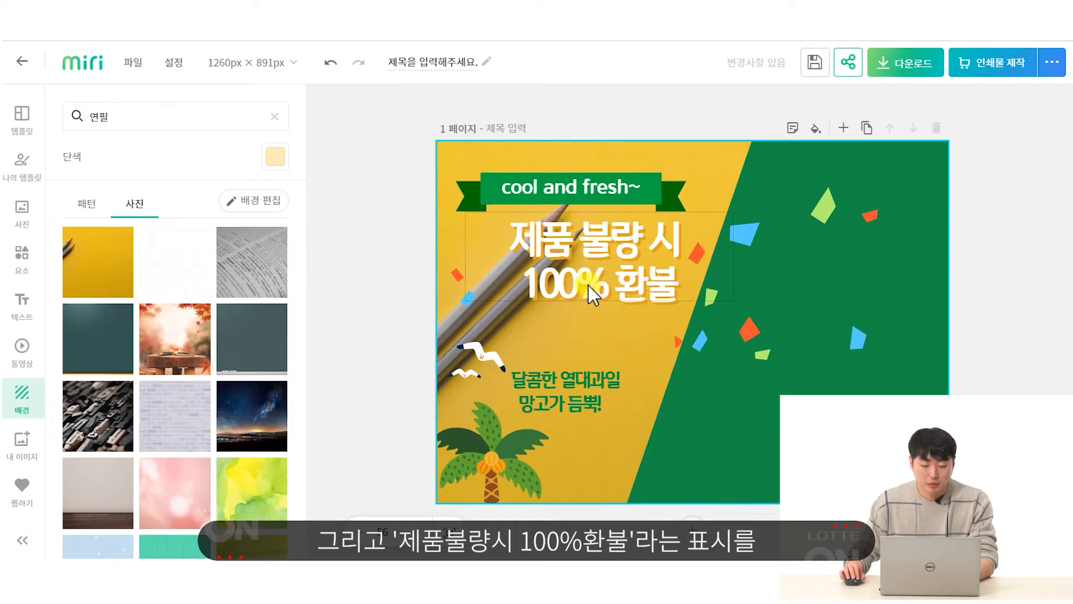
- Move the title and the "cool and fresh~" ribbon with its text onto the green area, and the confetti onto the yellow area
left_click_drag(584, 293, 781, 327)
left_click_drag(649, 198, 629, 204)
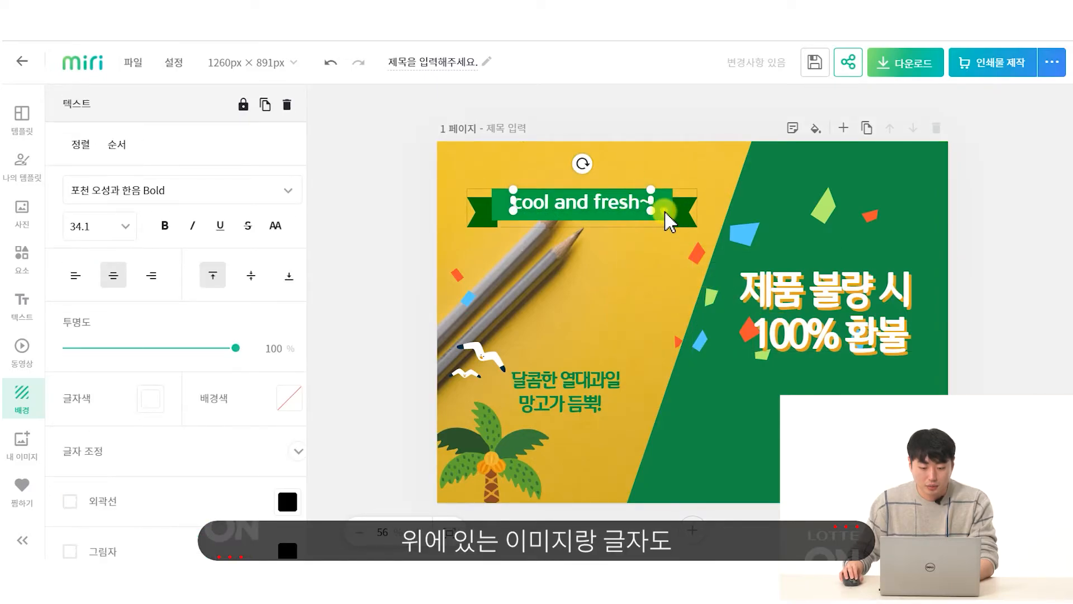
left_click(738, 211, "shift")
left_click_drag(688, 220, 922, 244)
- Move the "달콤한 열대과일 망고가 듬뿍!" text below the title on the green area and set its colour to white
left_click(564, 389)
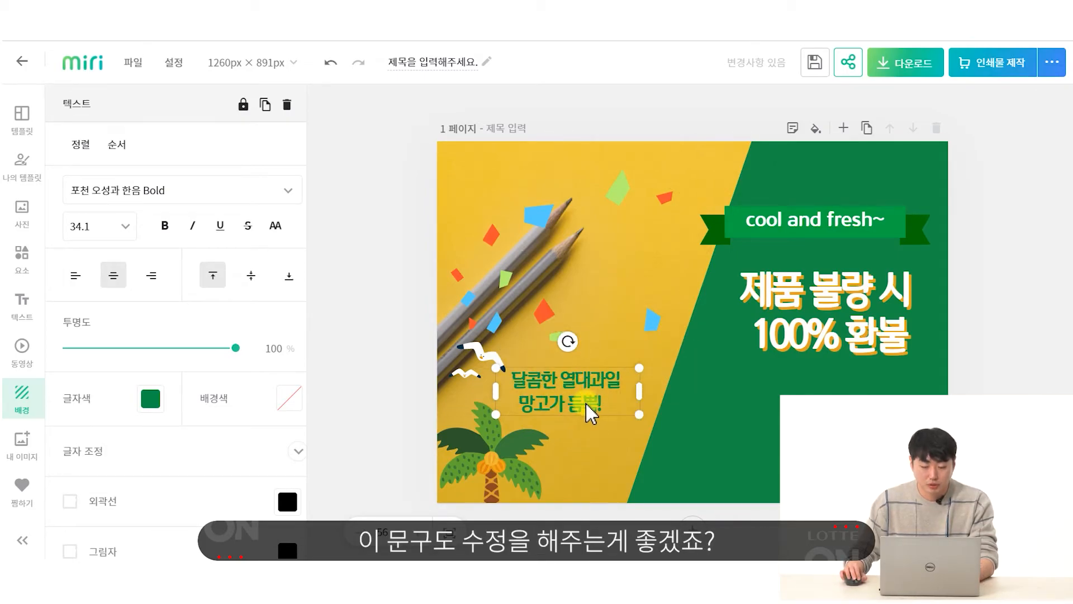
left_click_drag(583, 402, 830, 421)
left_click(149, 391)
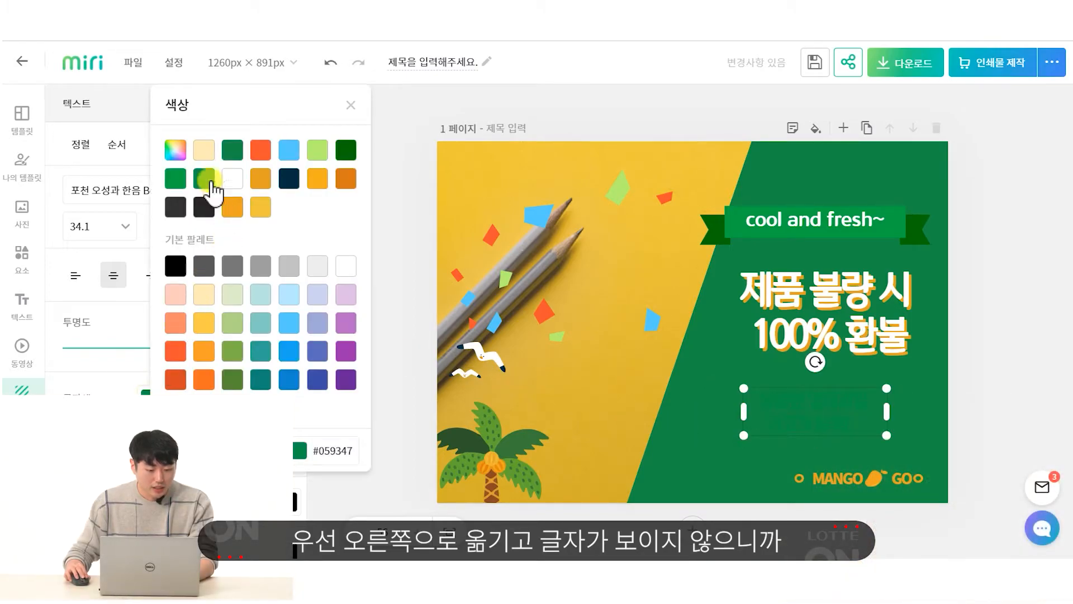
left_click(236, 178)
- Replace the white text below the title with "수령 후 7일 이내"
left_click_drag(759, 400, 850, 428)
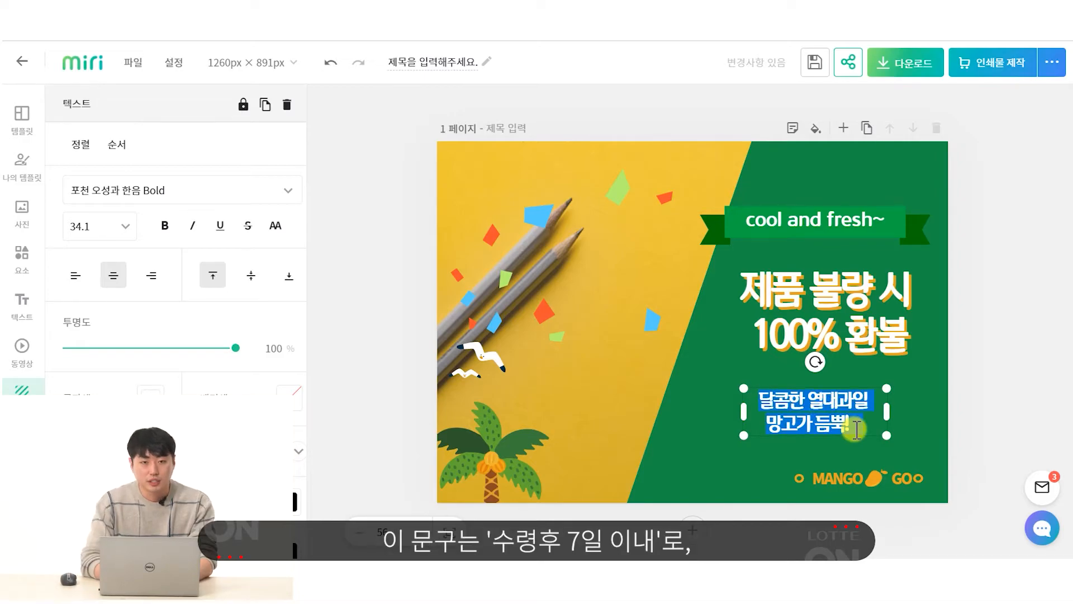
type("수령후 7일 이내ㅁ")
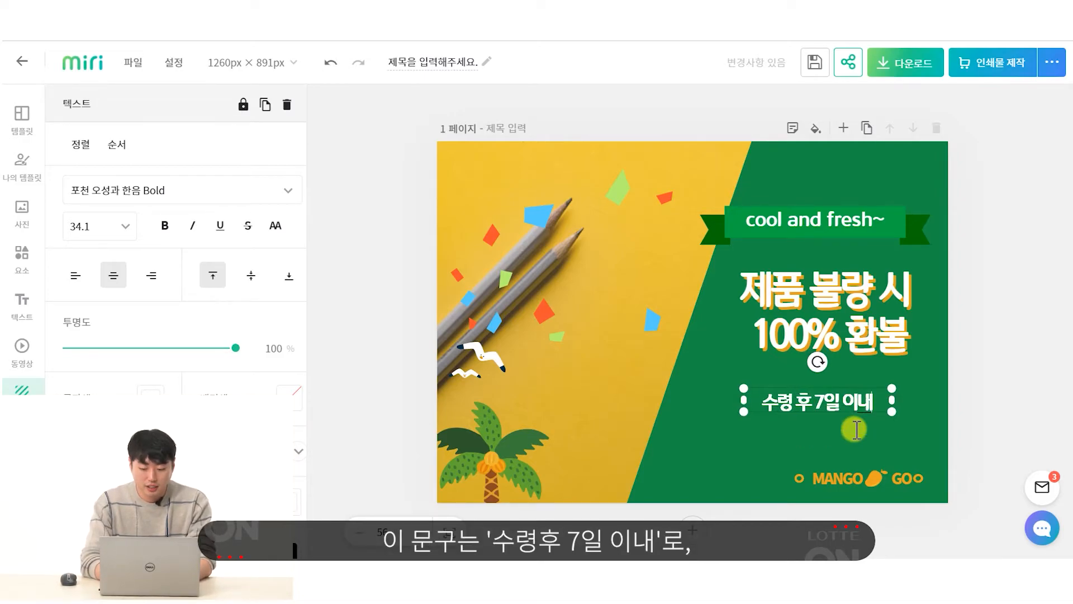
key("BackSpace")
left_click(983, 398)
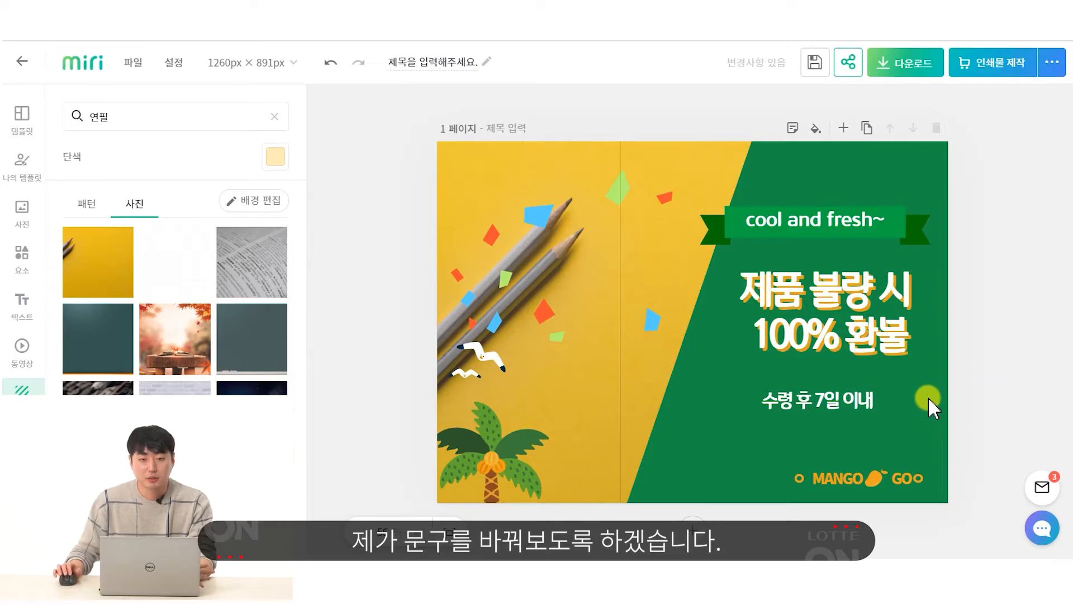
- Delete the MANGO GO logo and replace the ribbon text with "오픈 기념 이벤트"
left_click(877, 474)
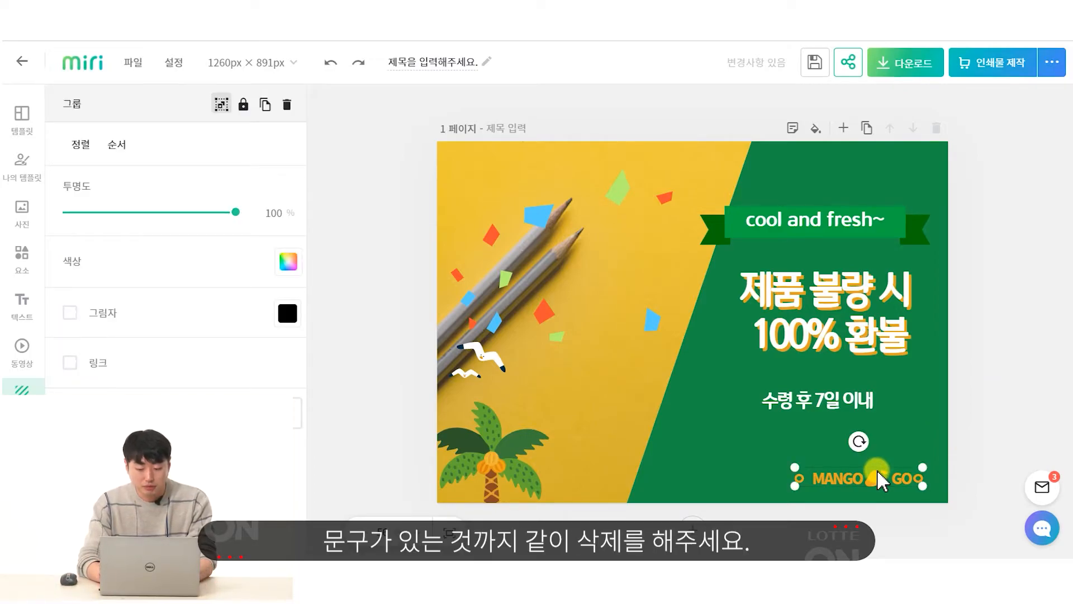
key("Delete")
left_click(859, 223)
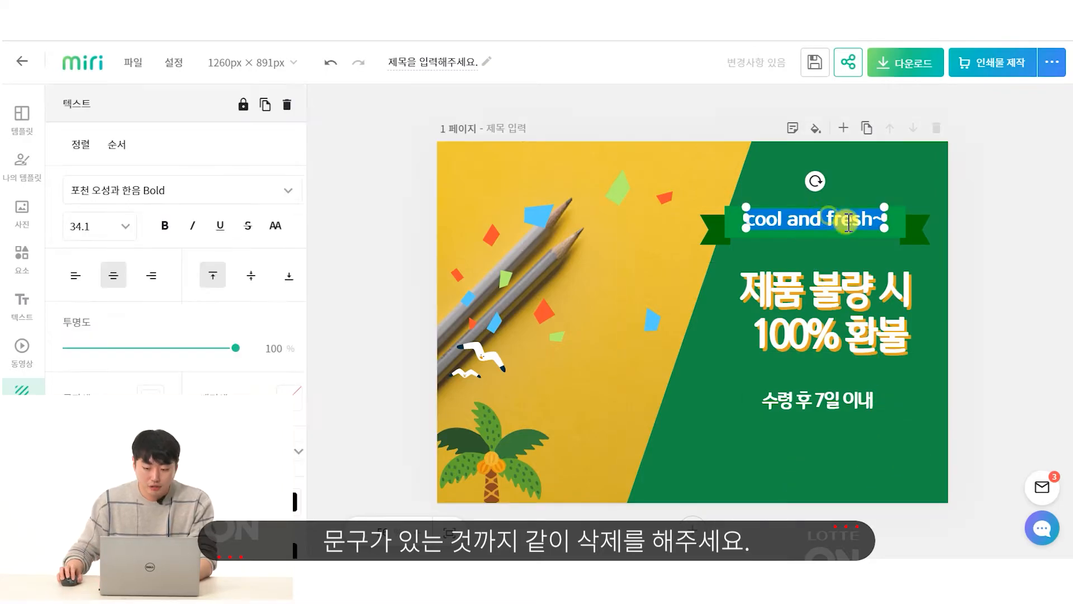
left_click(859, 227)
type("오픈 기념 이")
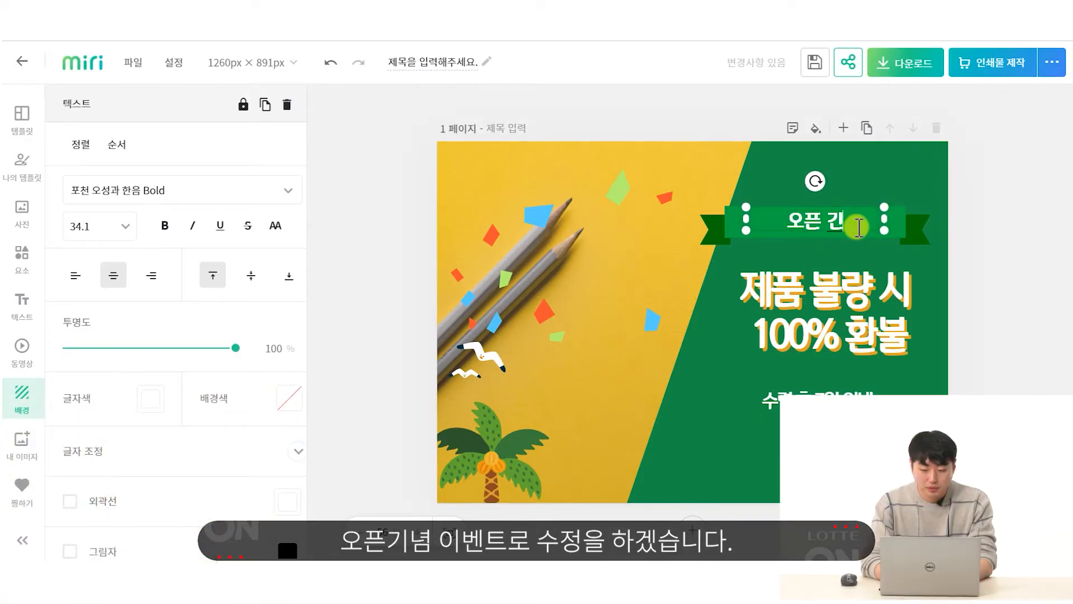
type("벤트")
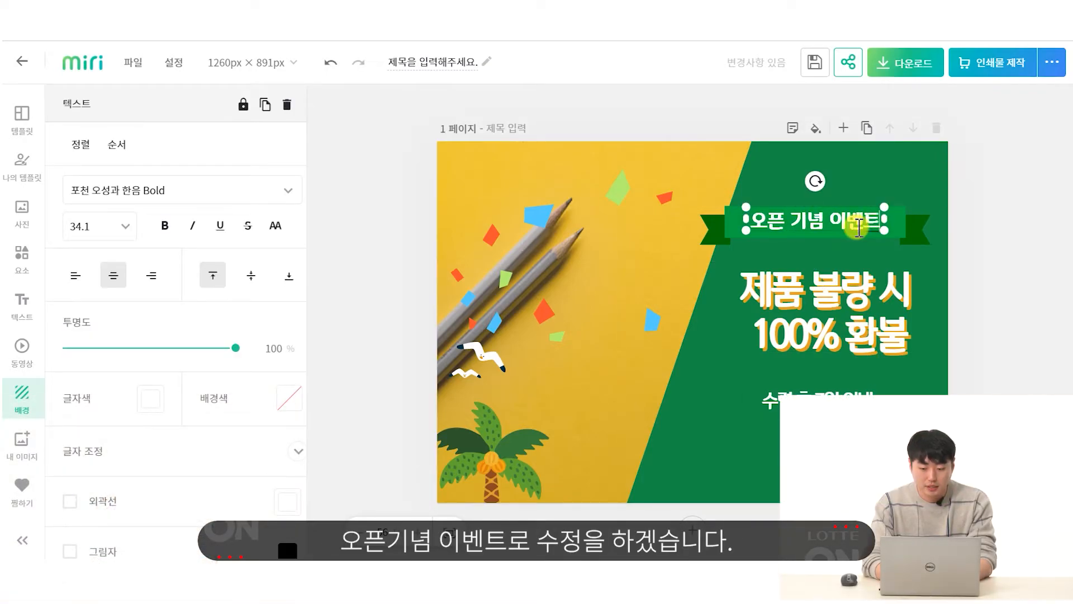
left_click(981, 345)
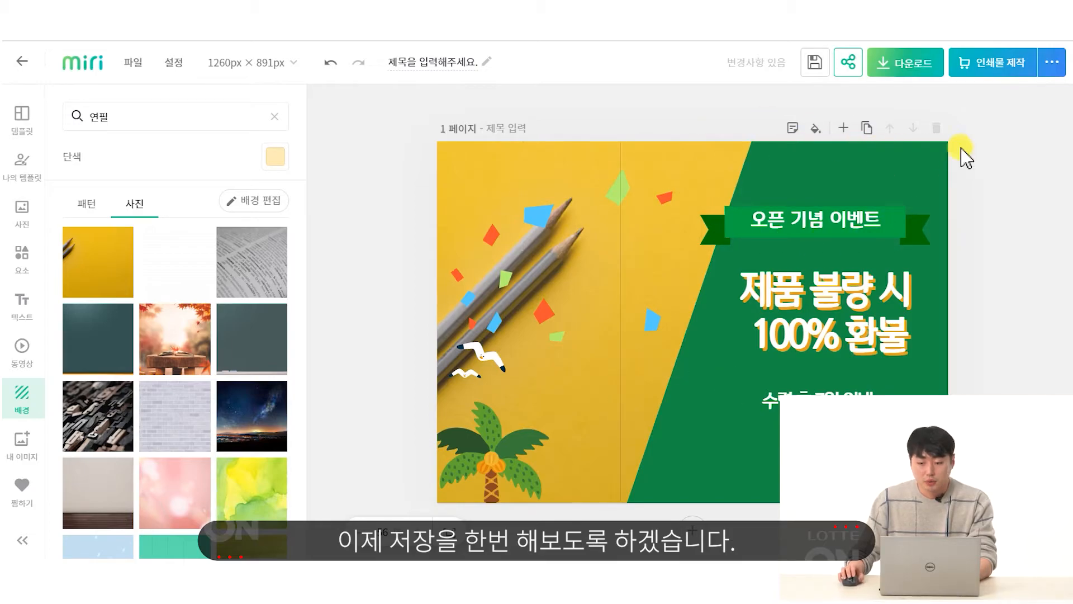
- Download the poster for web use as a JPG with the quick download (빠른 다운로드) and save the file to Downloads
left_click(906, 73)
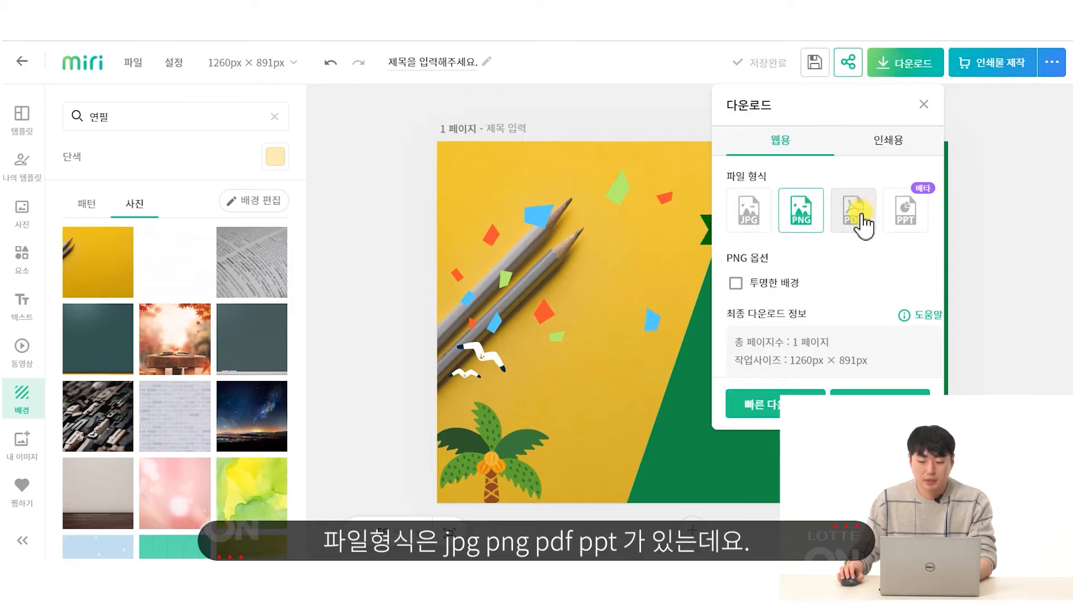
left_click(743, 219)
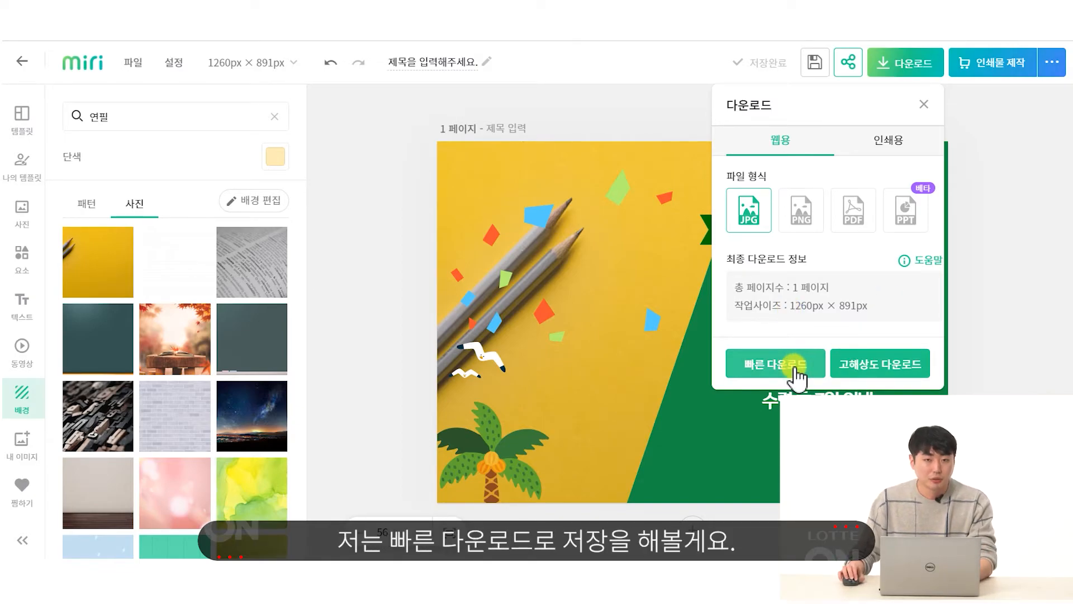
left_click(793, 364)
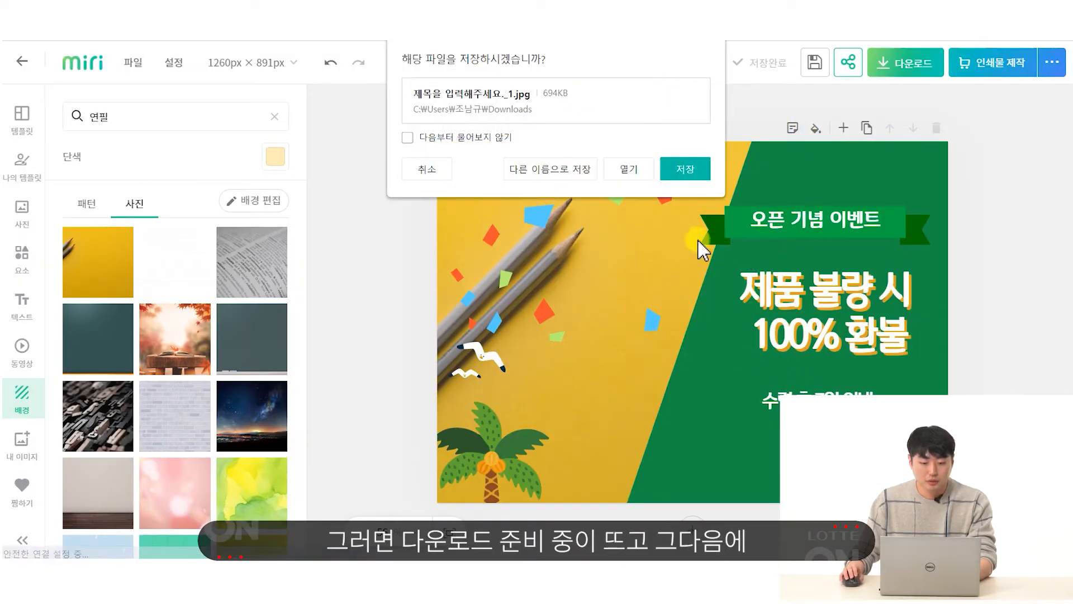
left_click(686, 174)
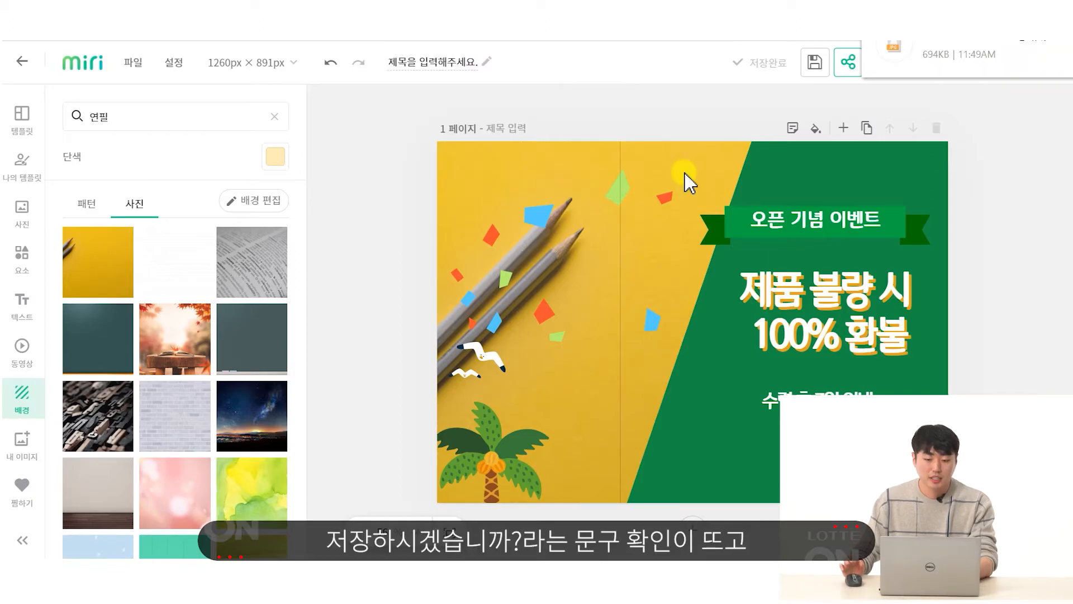